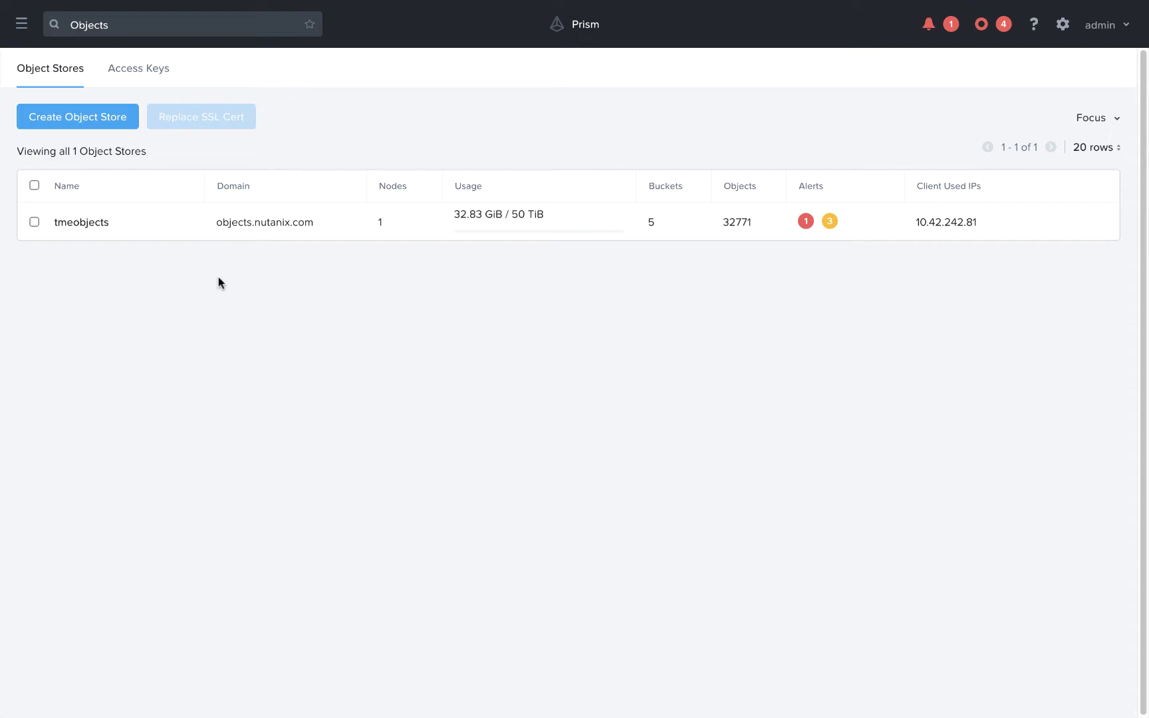
Step: In the tmeobjects store, start a new bucket named dundermifflin
left_click(92, 224)
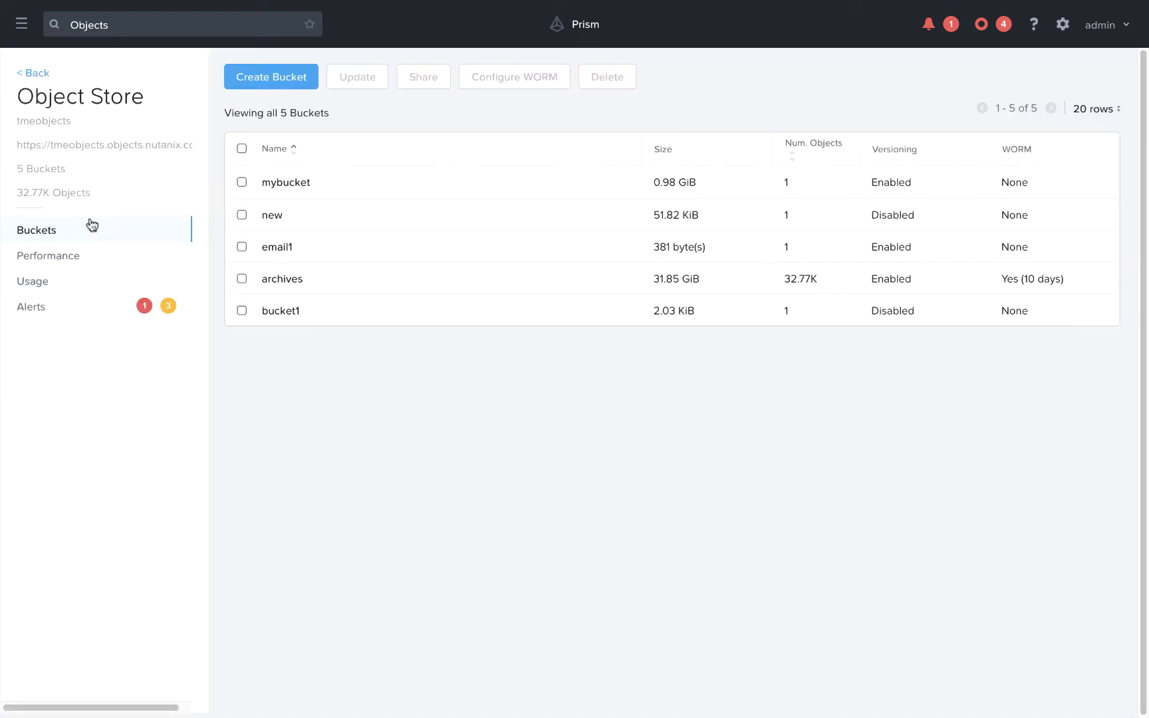
left_click(291, 74)
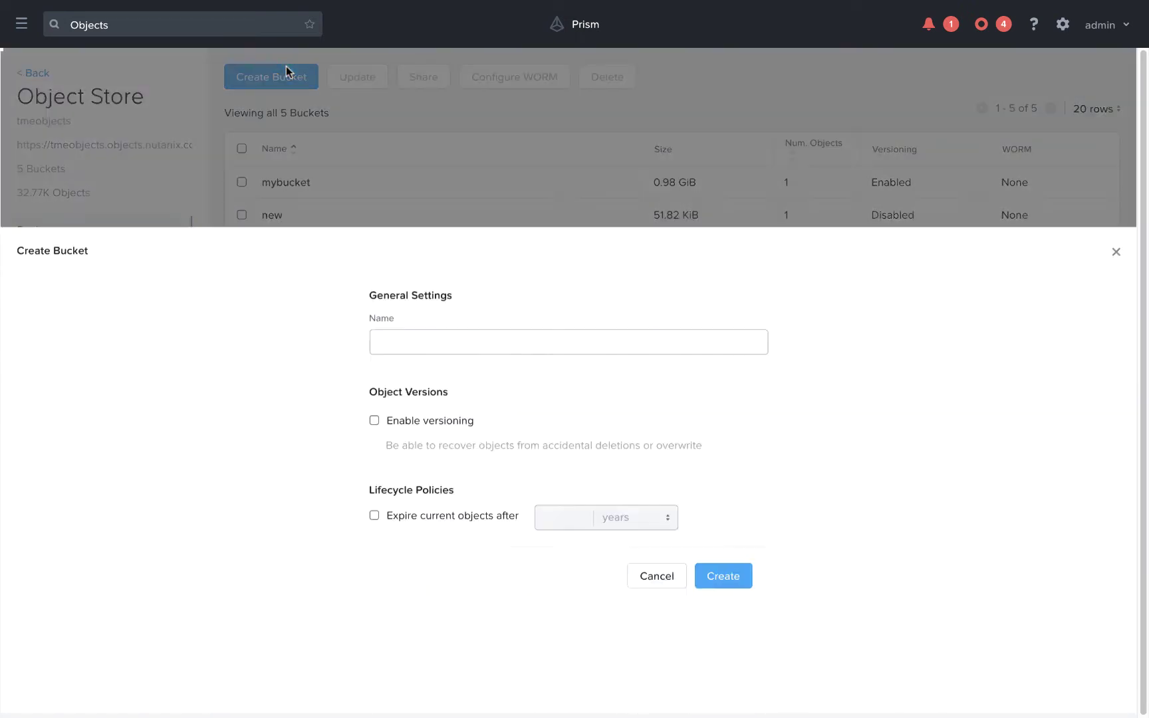
left_click(436, 164)
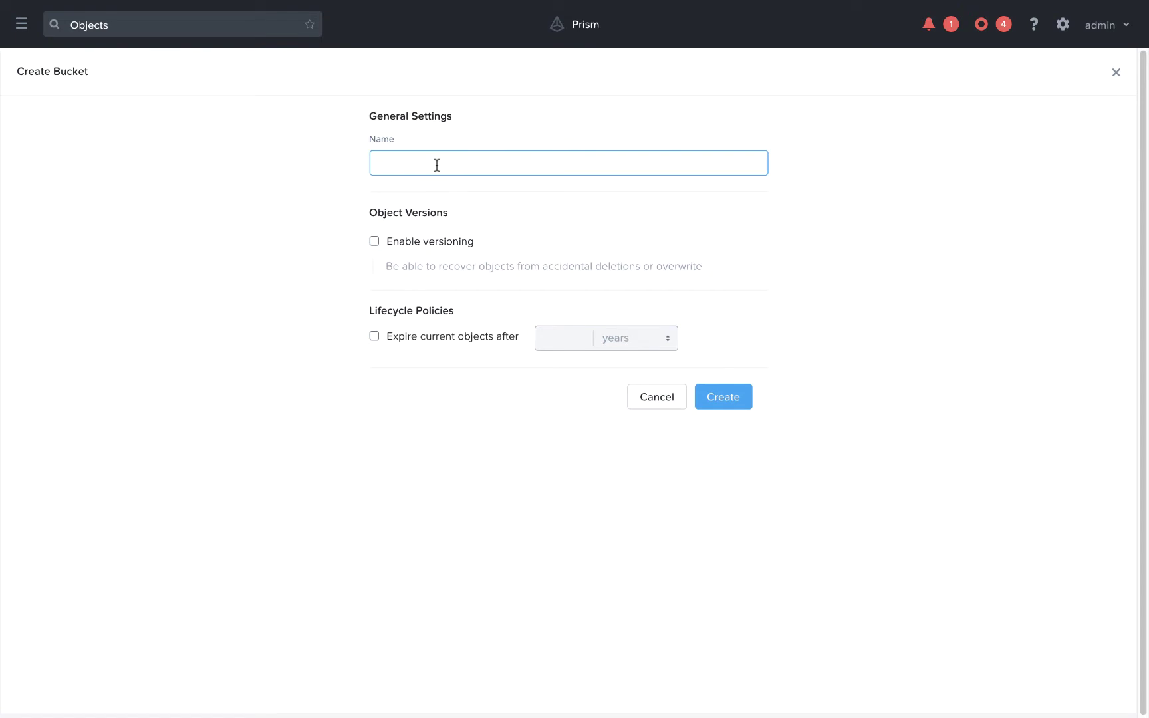
type("dundermifflin")
Step: Enable versioning on the new bucket, leaving past-version deletion switched off
left_click(374, 241)
left_click(392, 289)
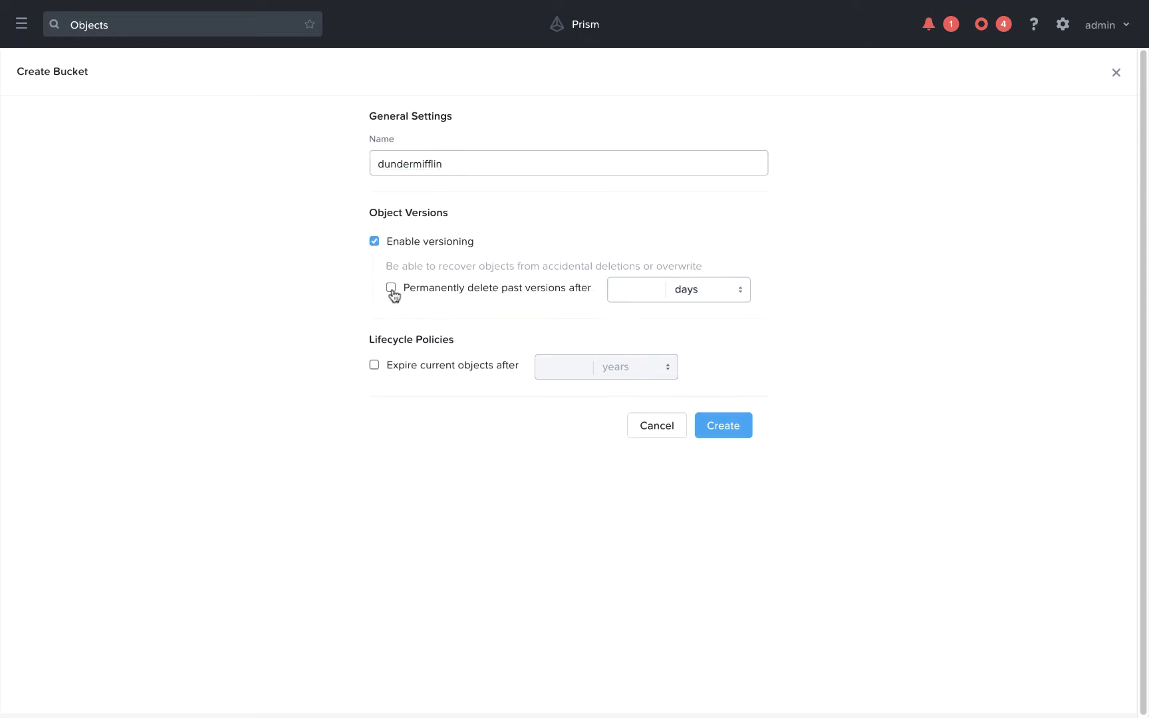
left_click(636, 295)
type("7")
left_click(392, 290)
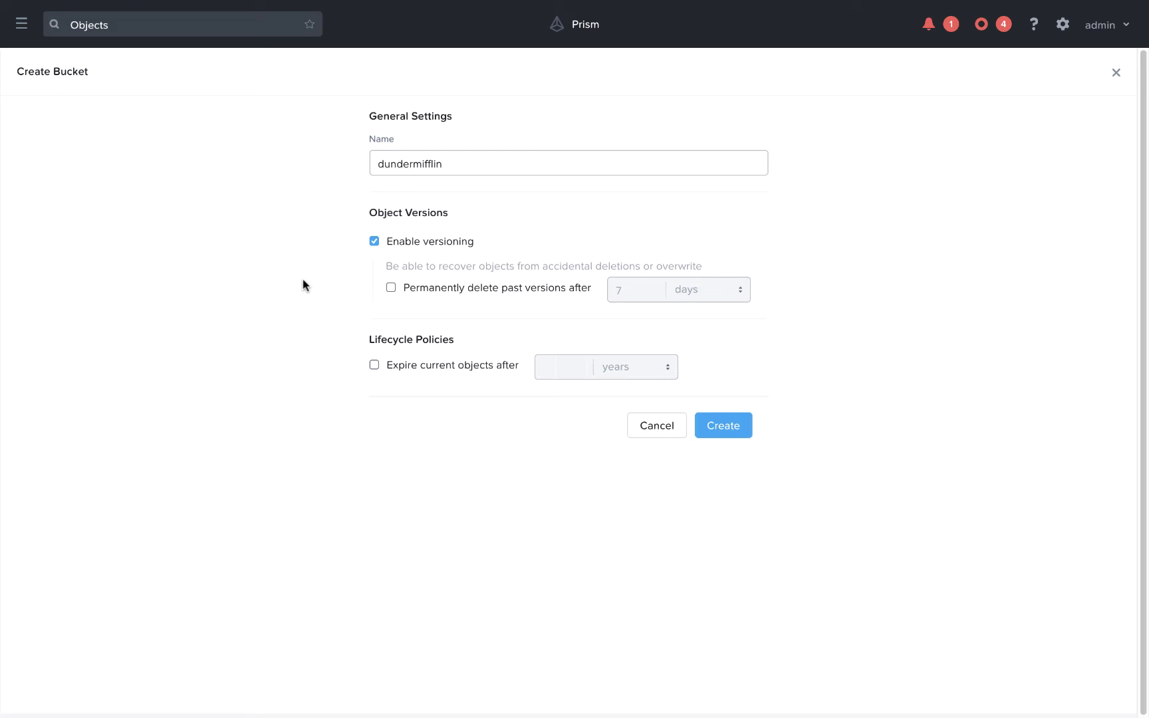
Step: Set current objects to expire after 1 year and create the dundermifflin bucket
left_click(374, 369)
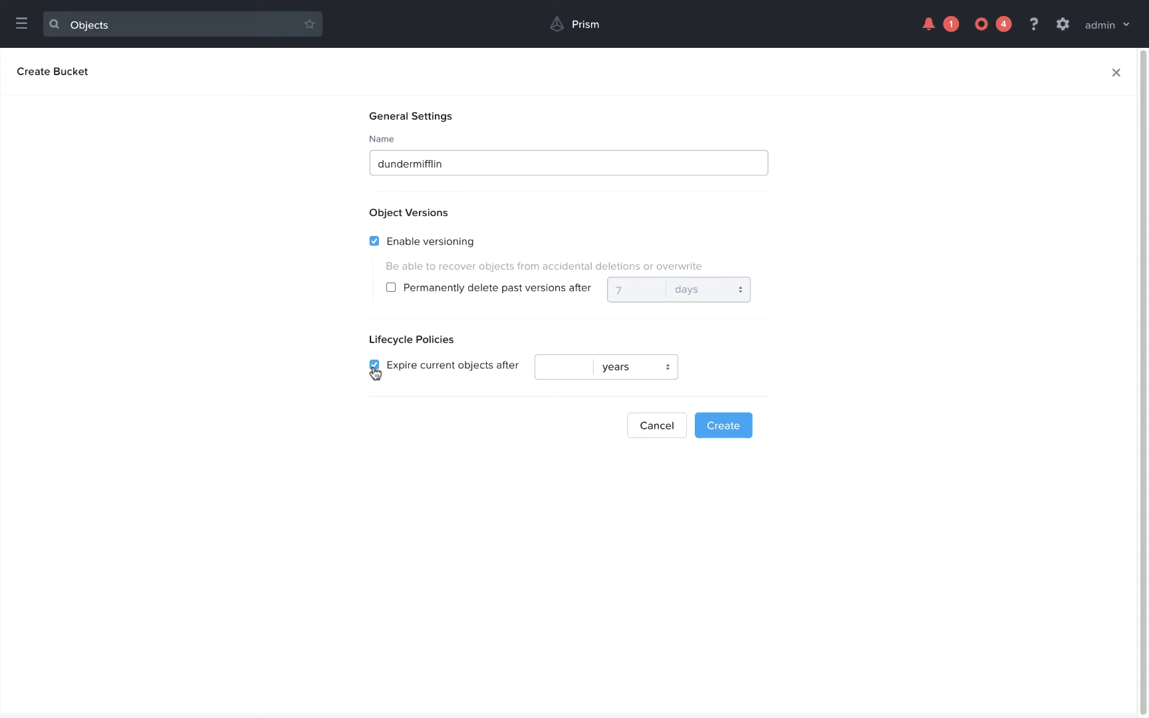
left_click(537, 366)
type("1")
left_click(710, 426)
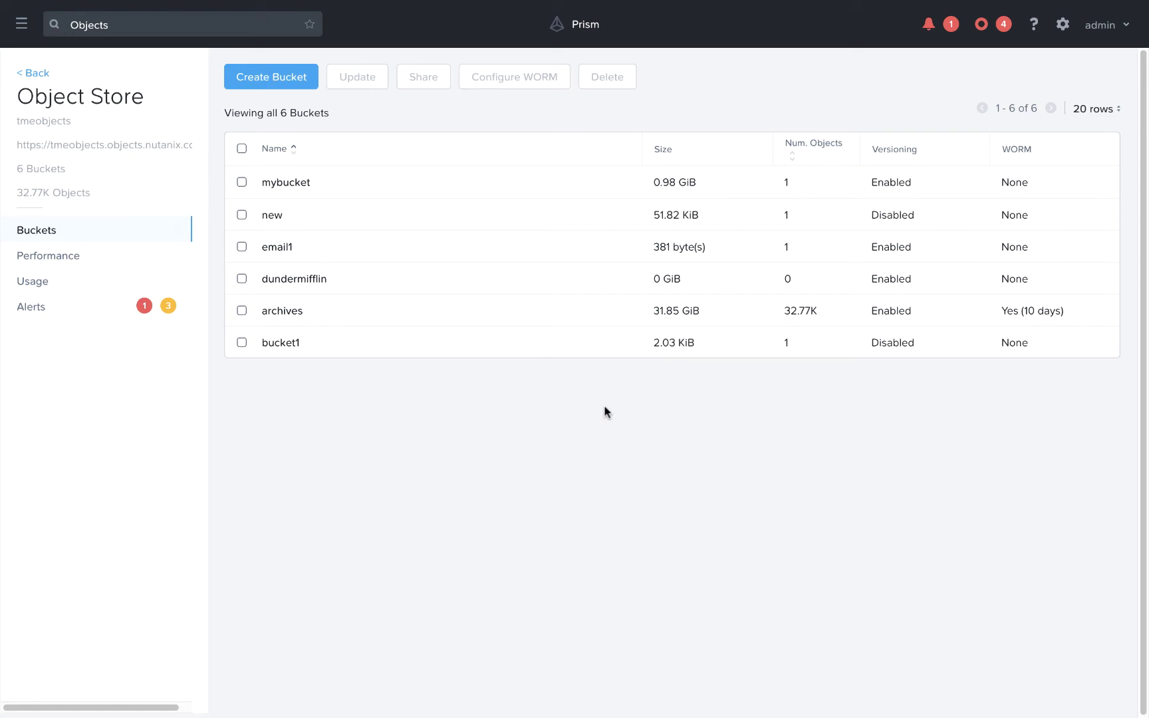
Step: Enable WORM on the dundermifflin bucket with a retention period of 7 years
left_click(241, 280)
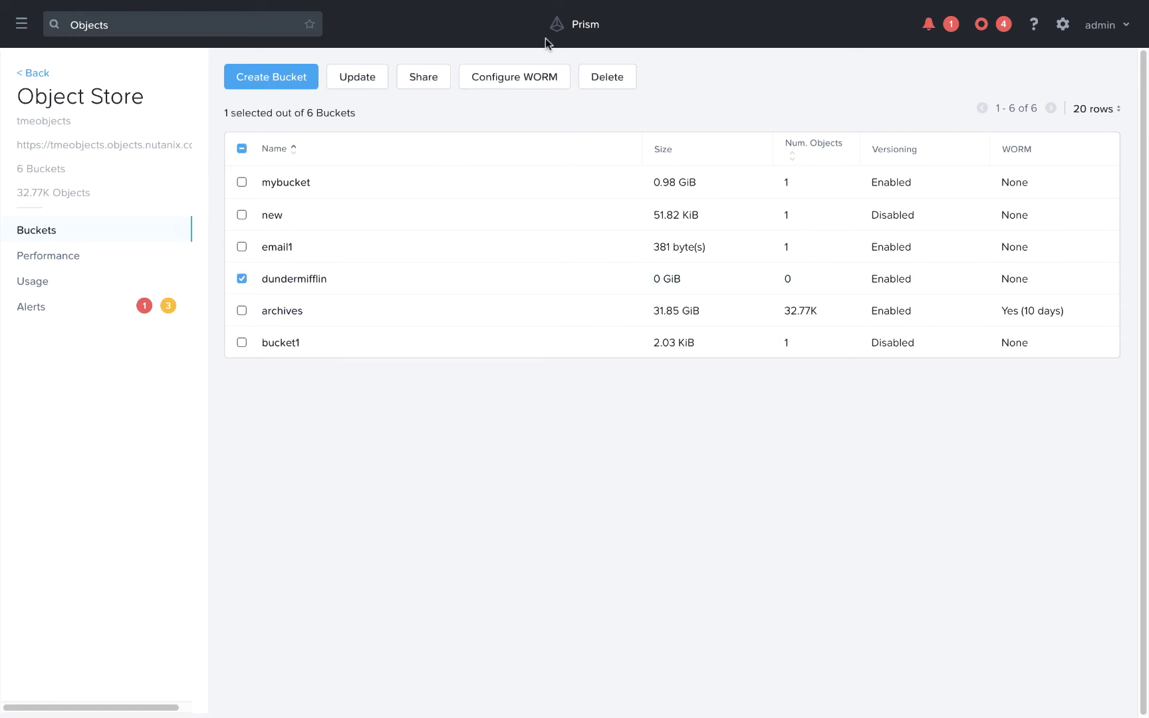
left_click(517, 76)
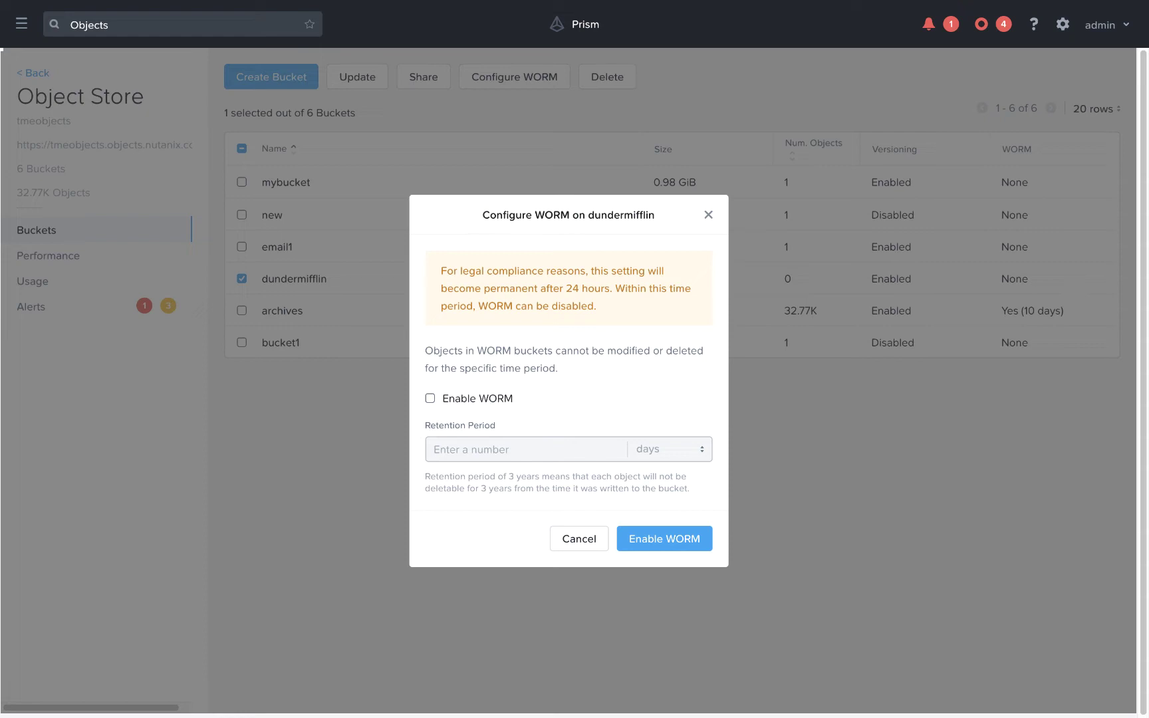
left_click(430, 399)
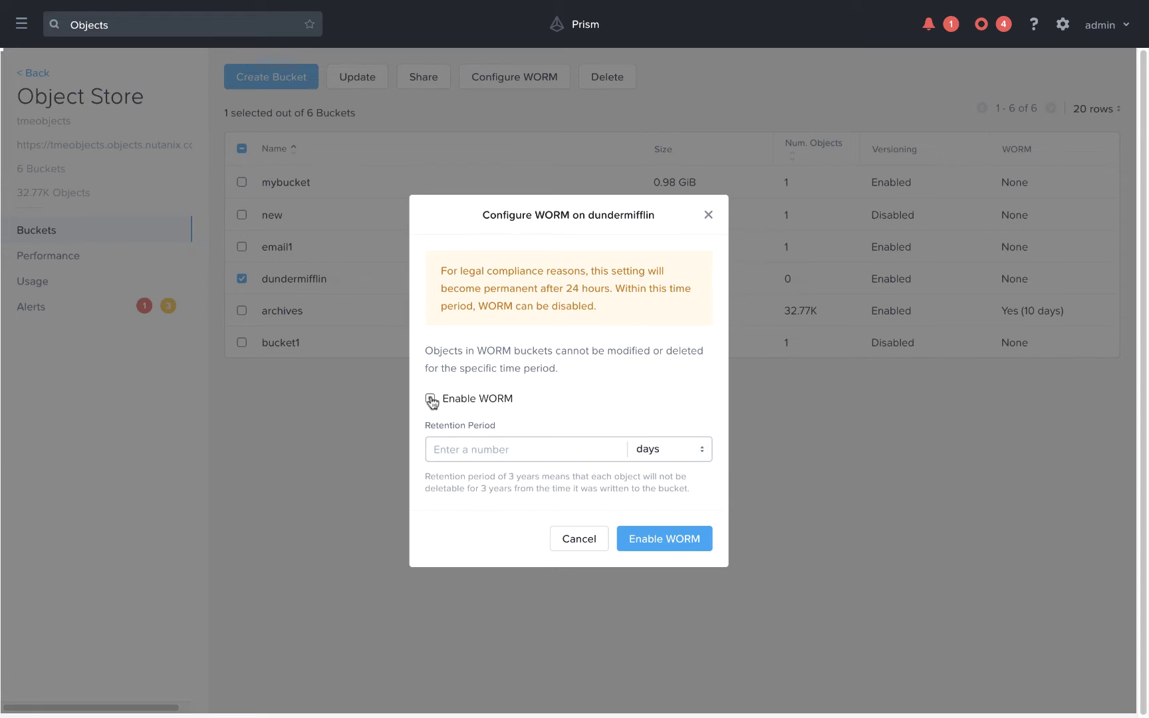
left_click(518, 449)
type("7")
left_click(645, 449)
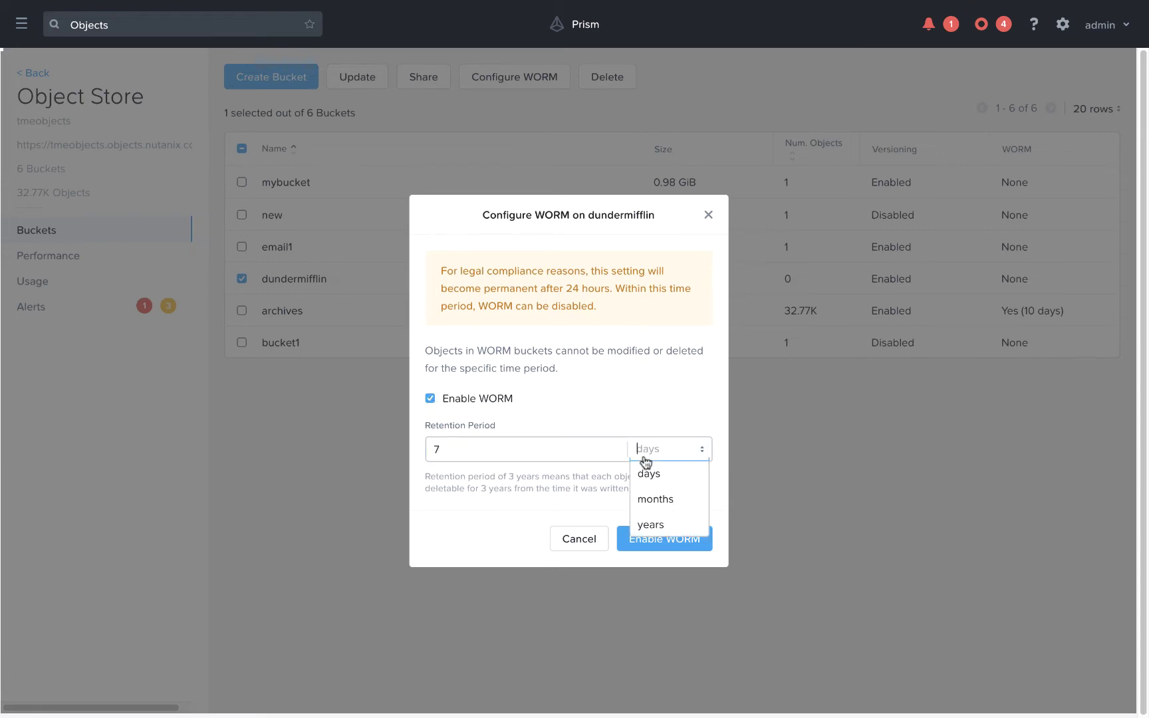
left_click(649, 521)
left_click(654, 539)
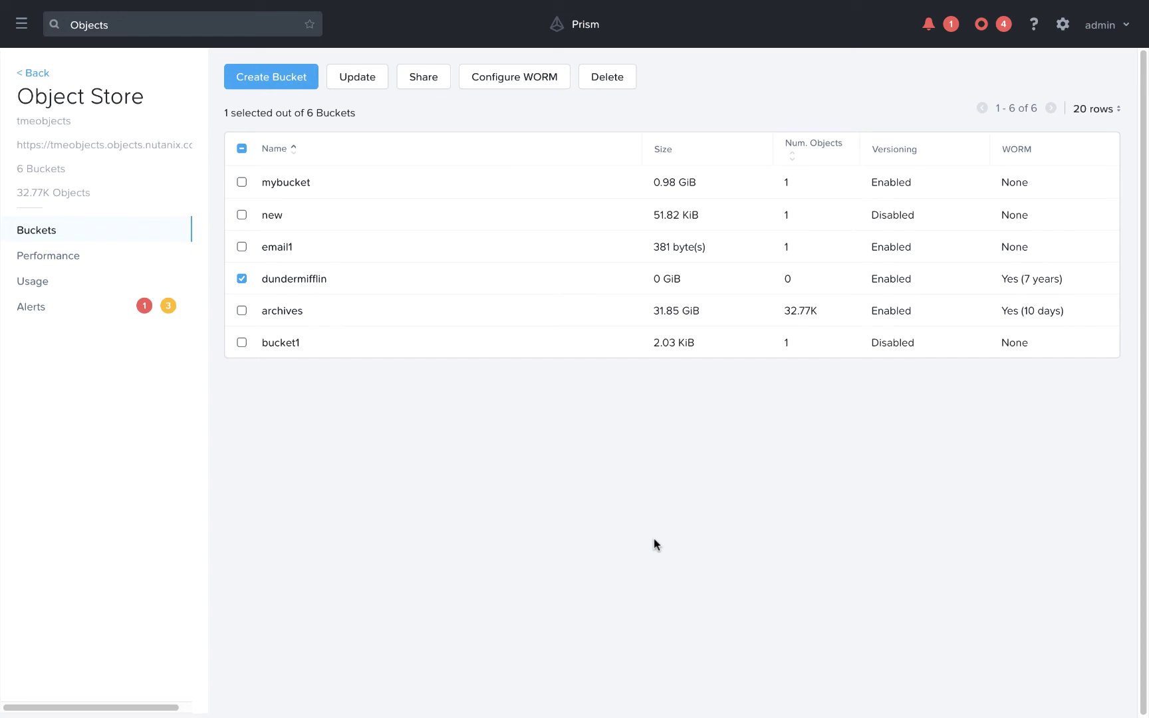
Step: Add a person outside the directory service by e-mail address and generate their access keys
left_click(35, 74)
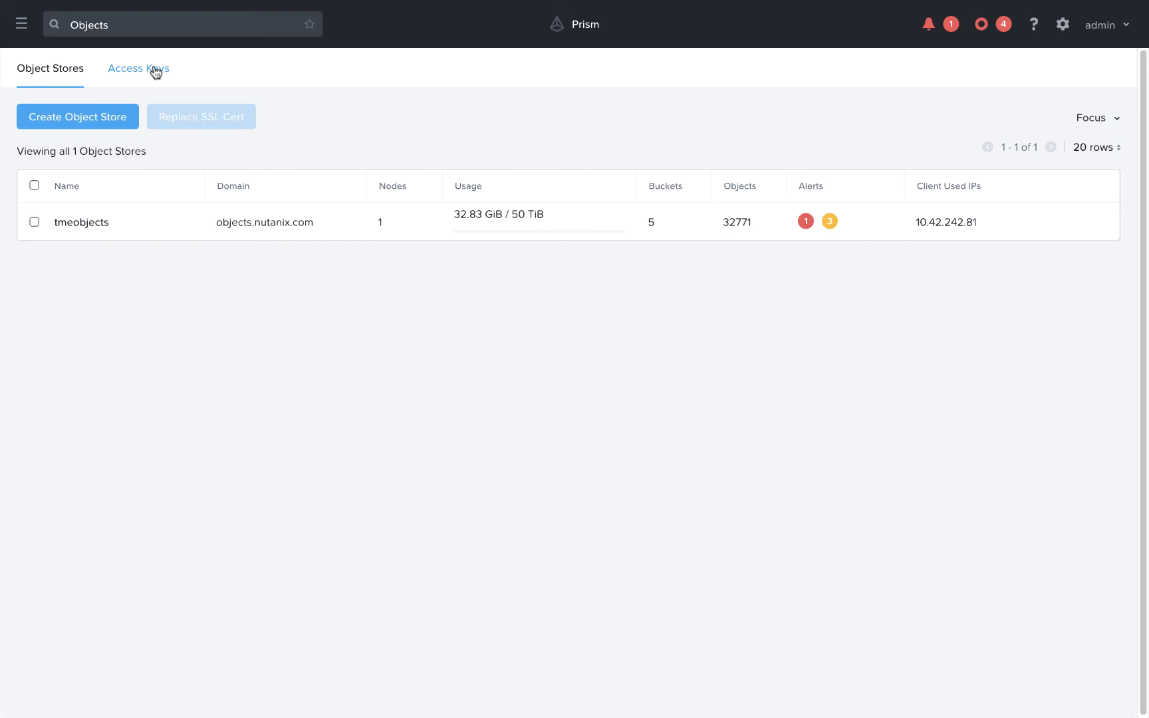
left_click(154, 71)
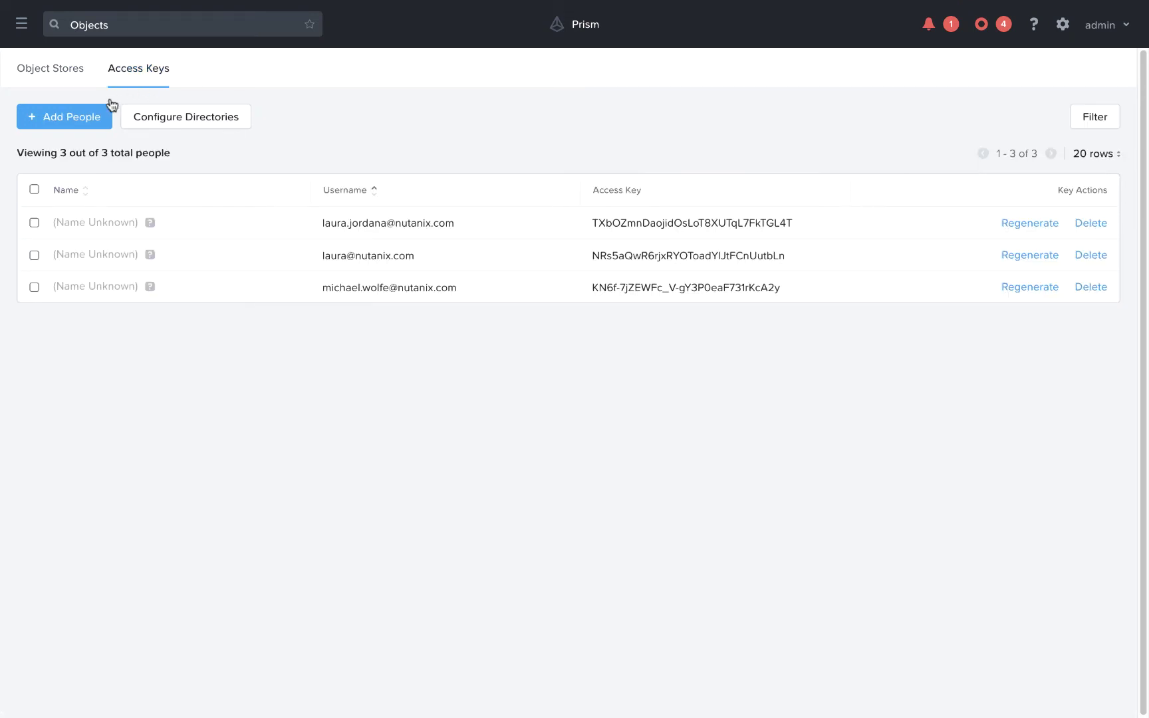
left_click(78, 116)
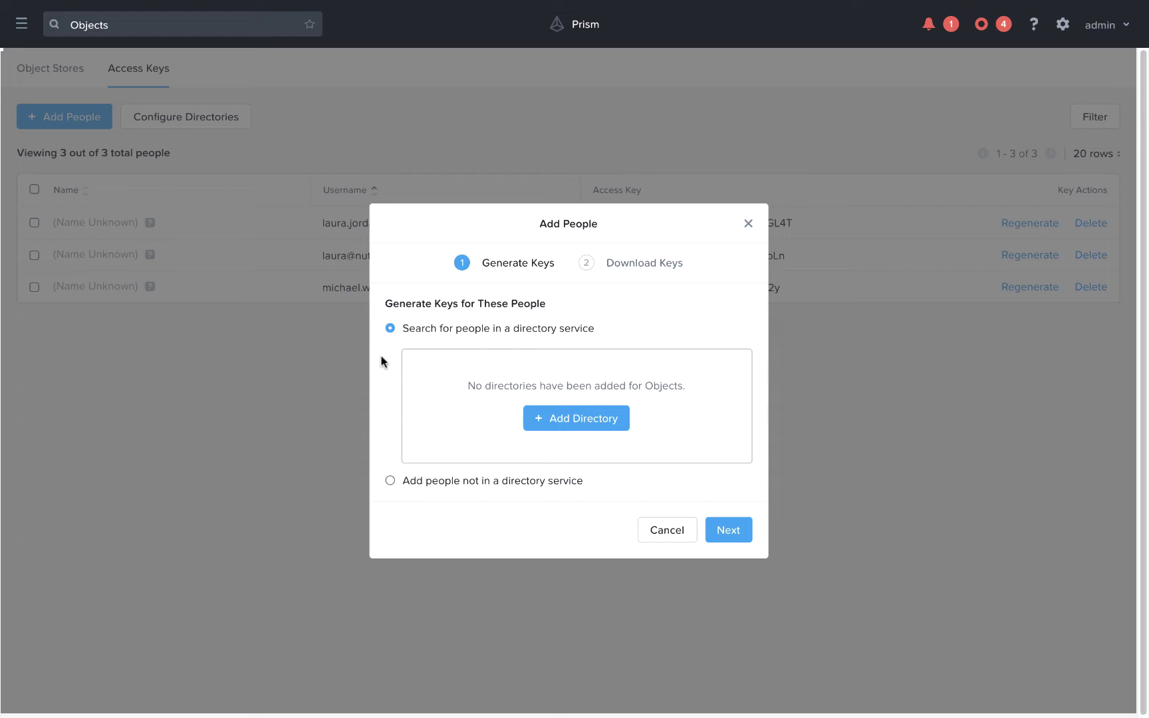
left_click(389, 481)
left_click(475, 437)
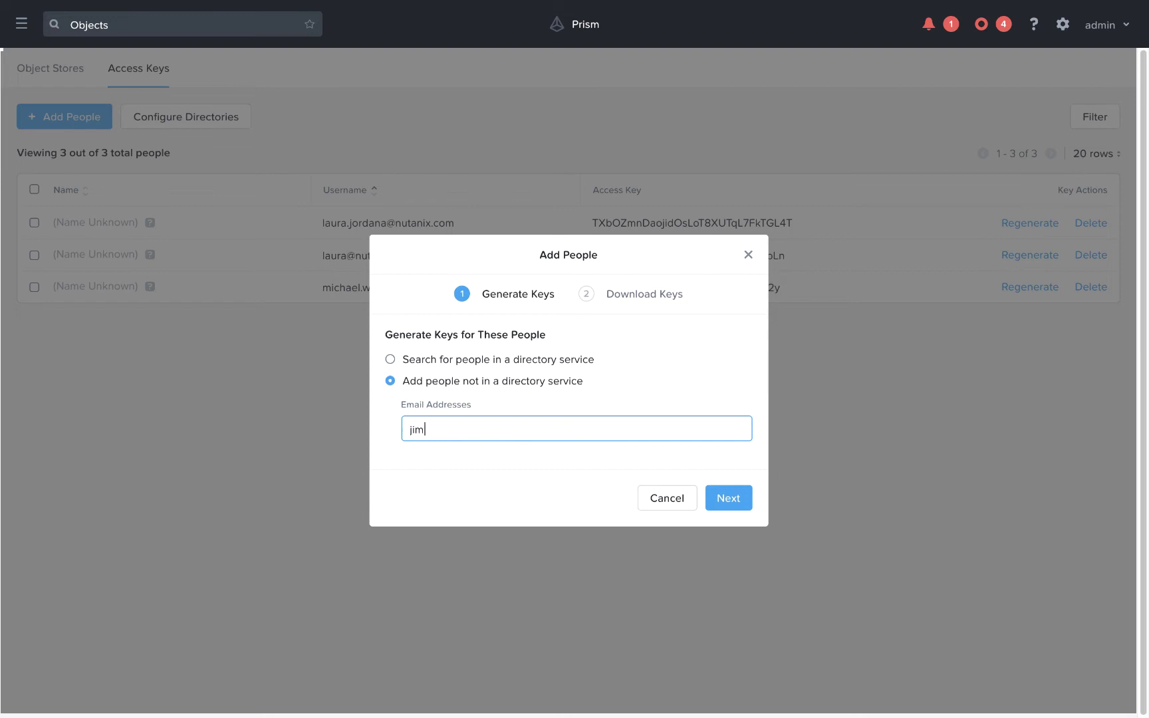
left_click(727, 498)
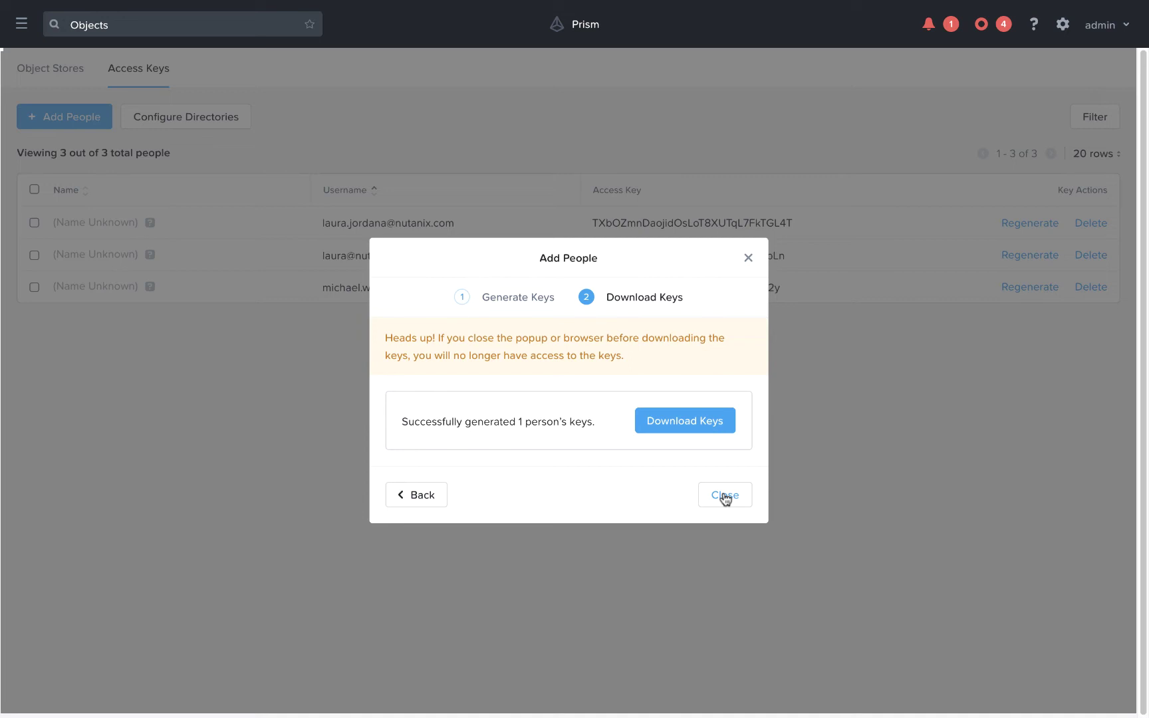
Step: Download the key file, open it in TextEdit and copy the Access Key
left_click(686, 429)
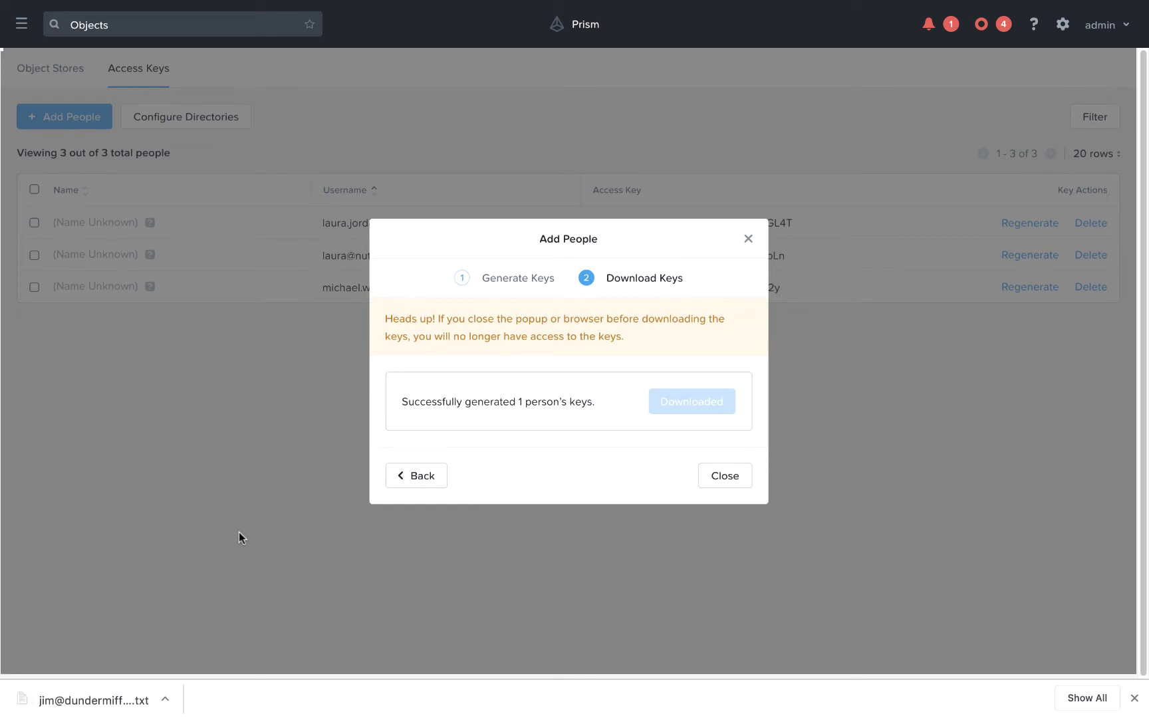
left_click(118, 697)
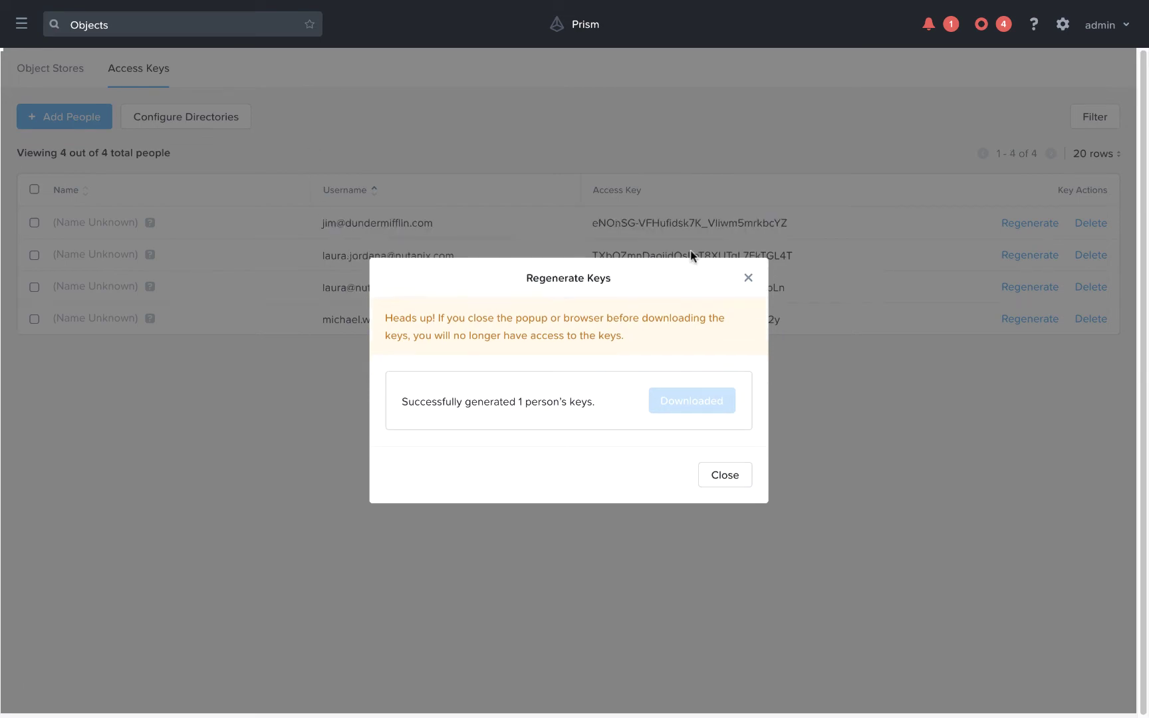
key("ctrl+Left")
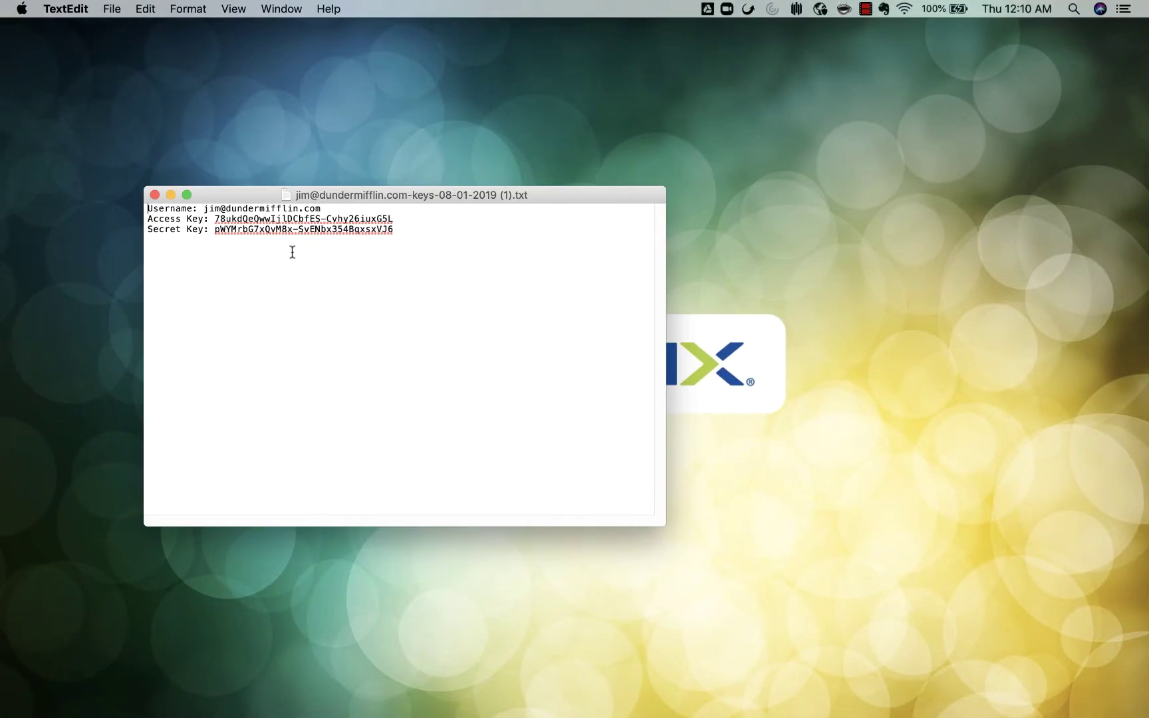
left_click_drag(216, 215, 392, 216)
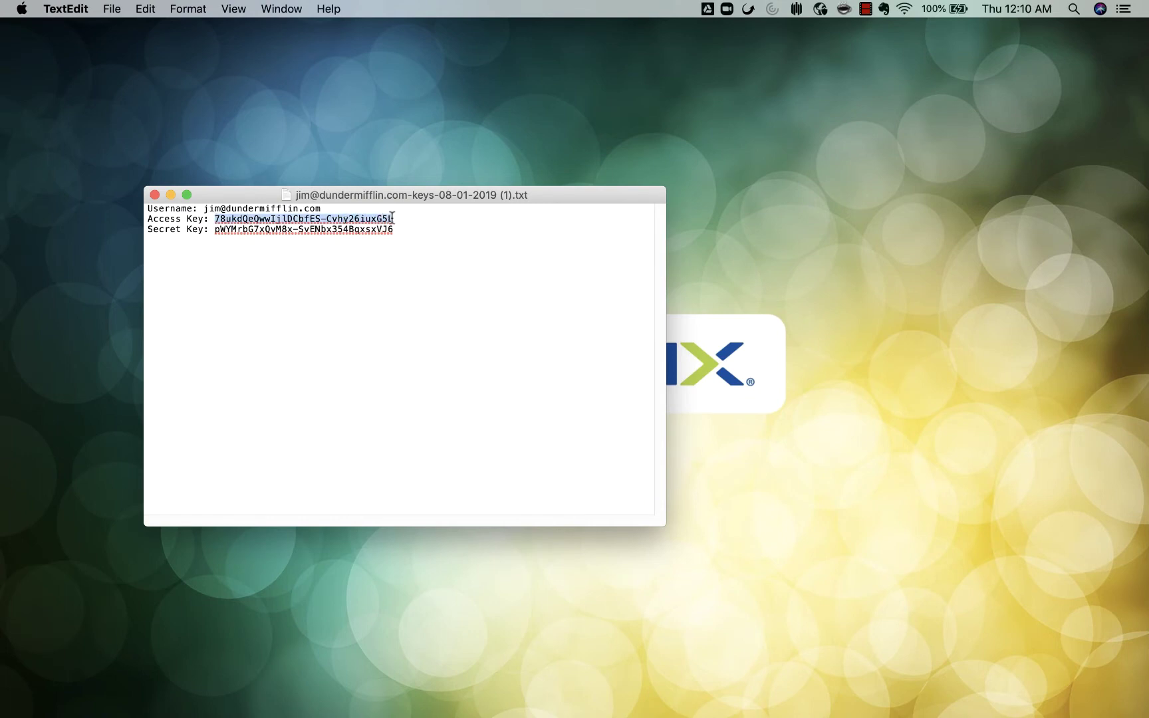
key("super+c")
Step: Start a new Cyberduck connection using Amazon S3 with server 10.42.242.81
mouse_move(2, 307)
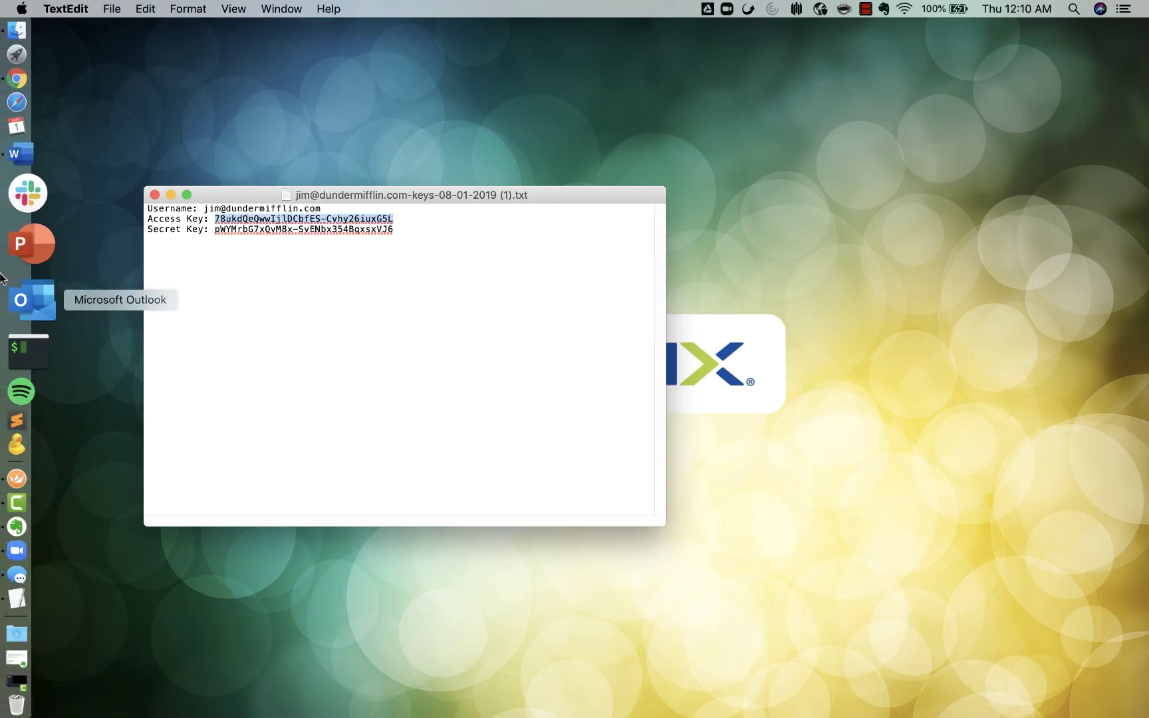
left_click(14, 385)
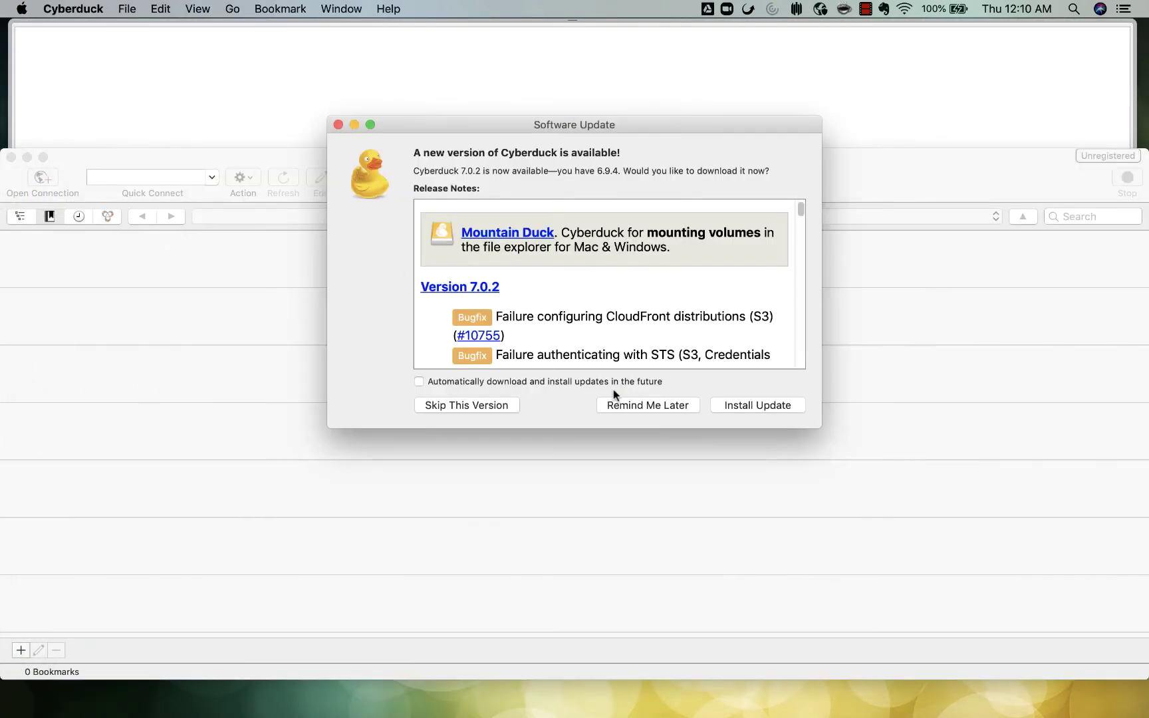
left_click(650, 408)
left_click(43, 177)
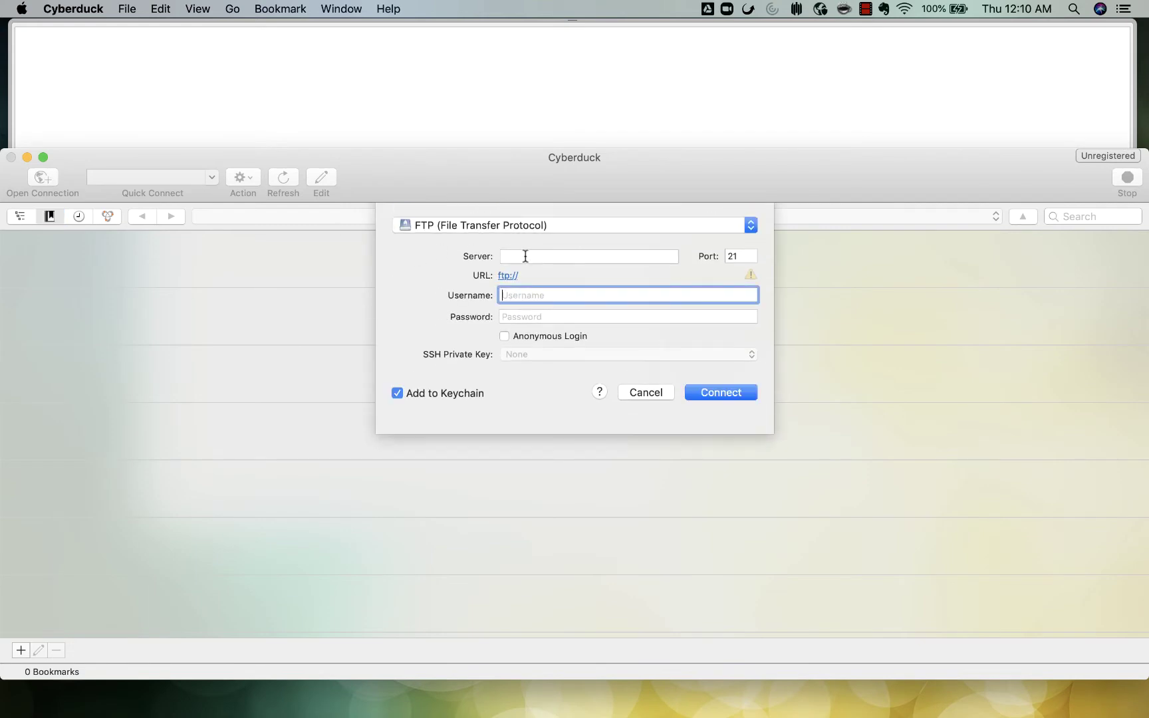
left_click(540, 226)
left_click(513, 344)
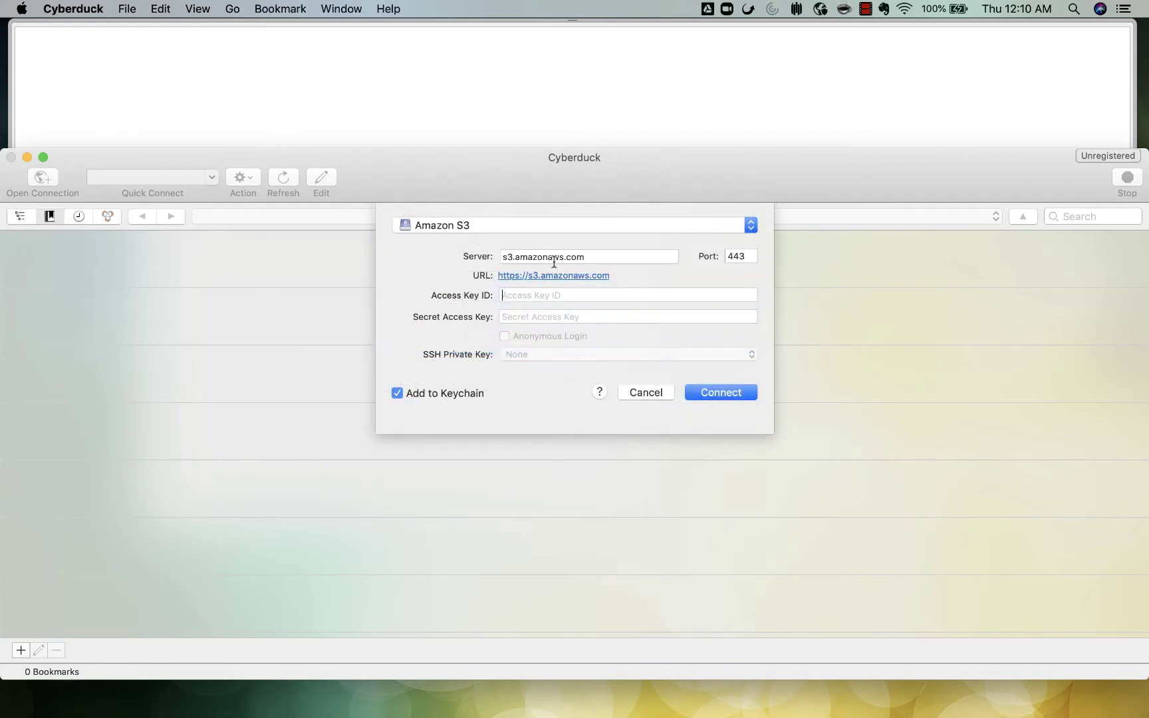
triple_click(543, 255)
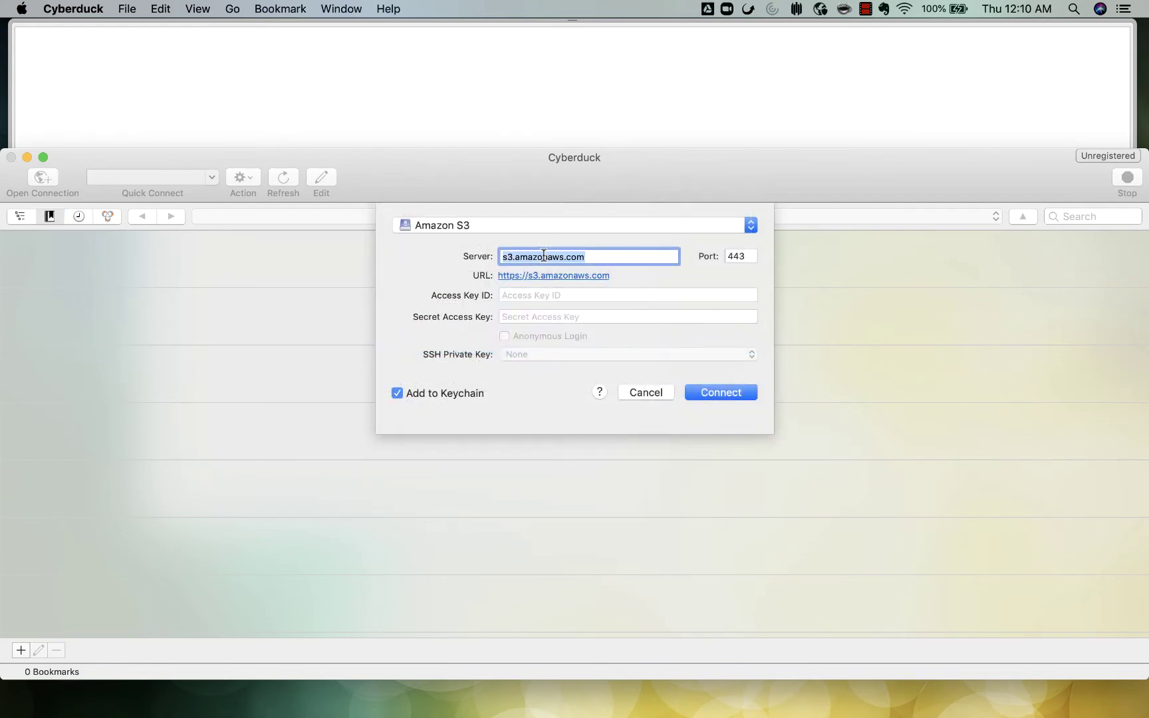
type("10.42.242.")
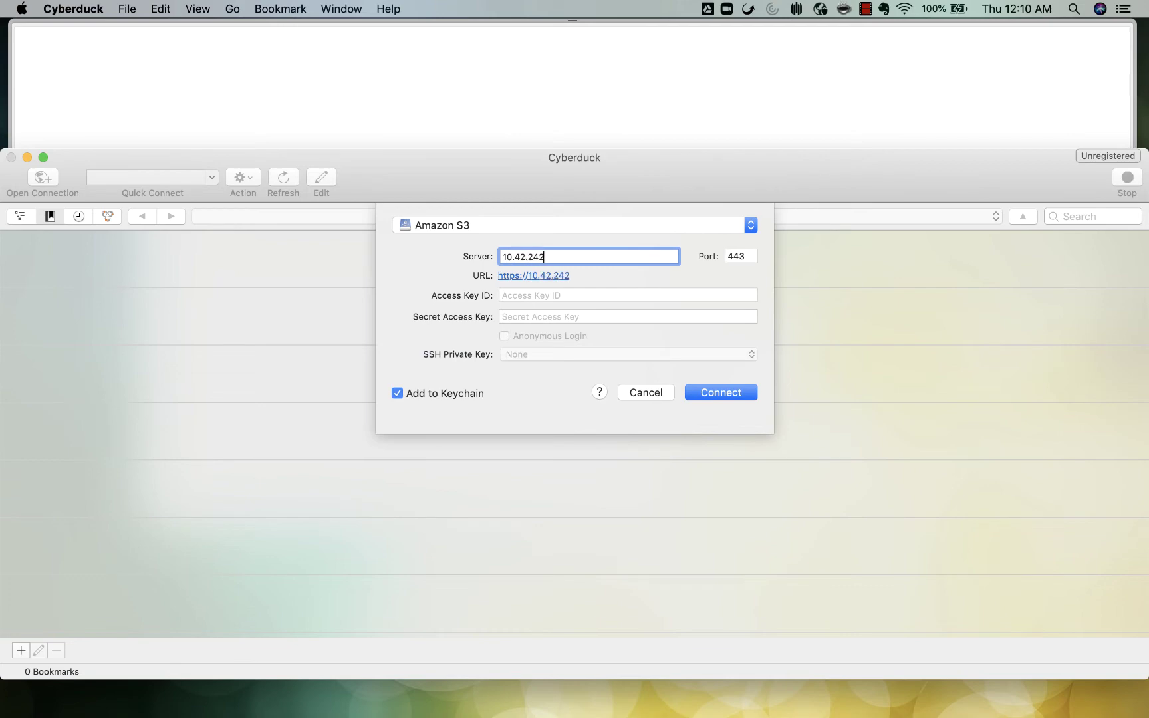
type("81")
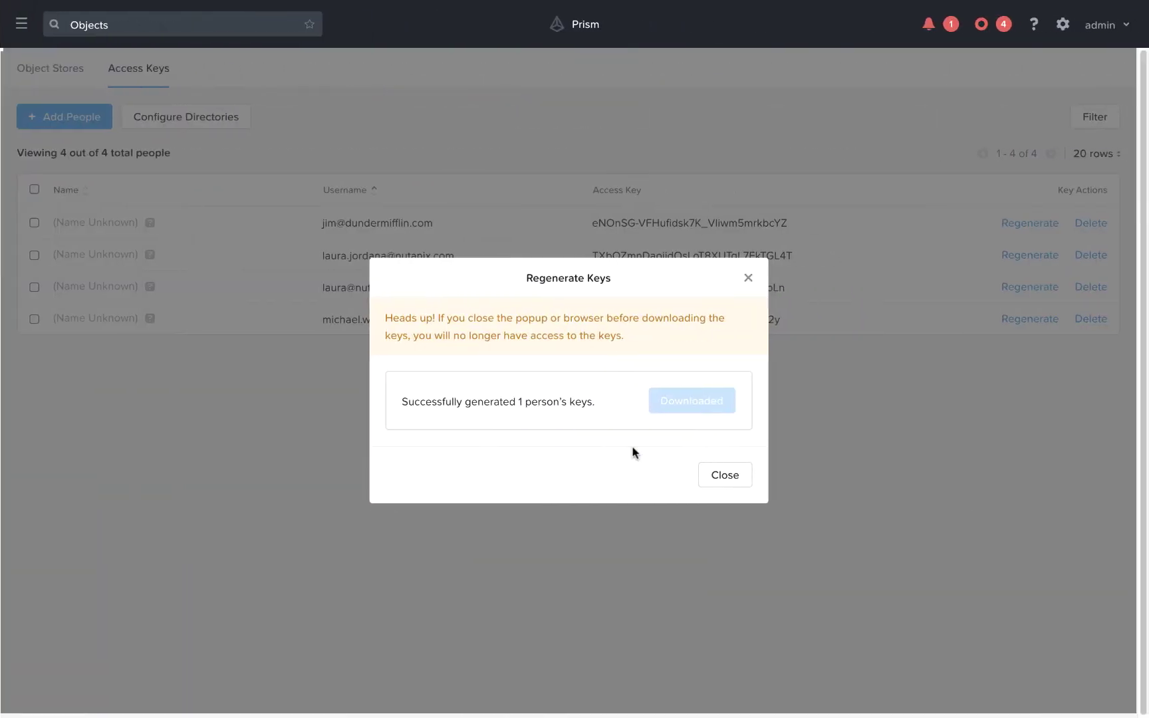
Step: Paste the copied access key into the Access Key ID field
left_click(749, 476)
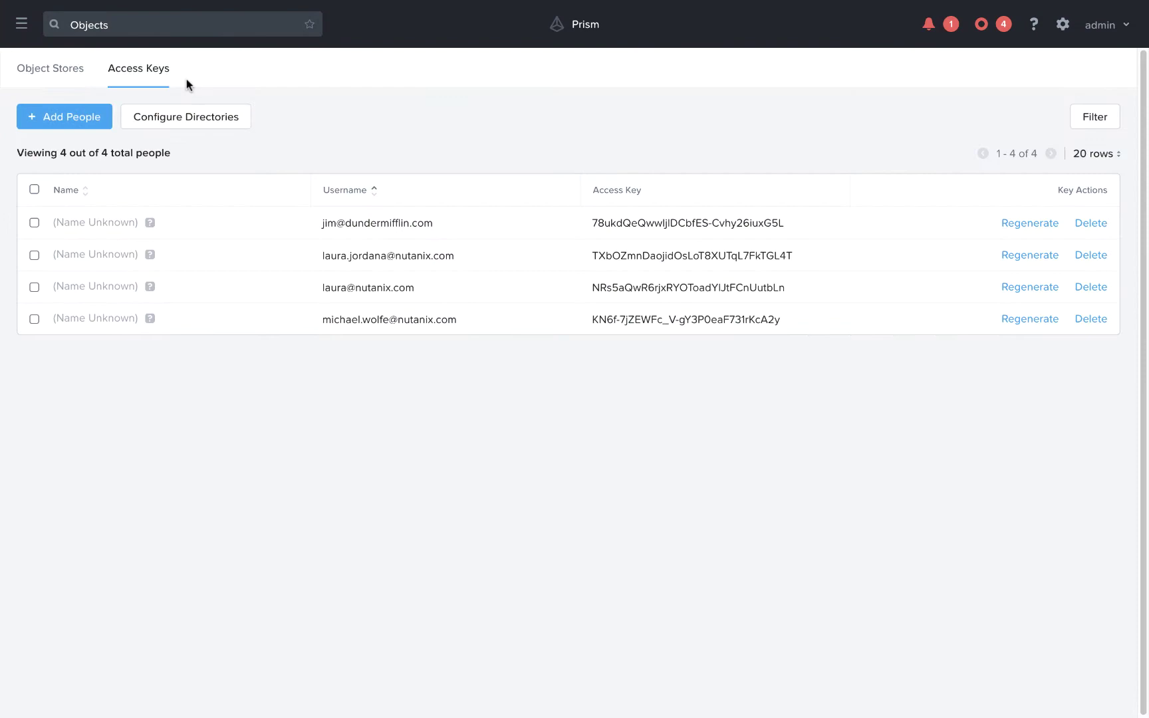
left_click(56, 78)
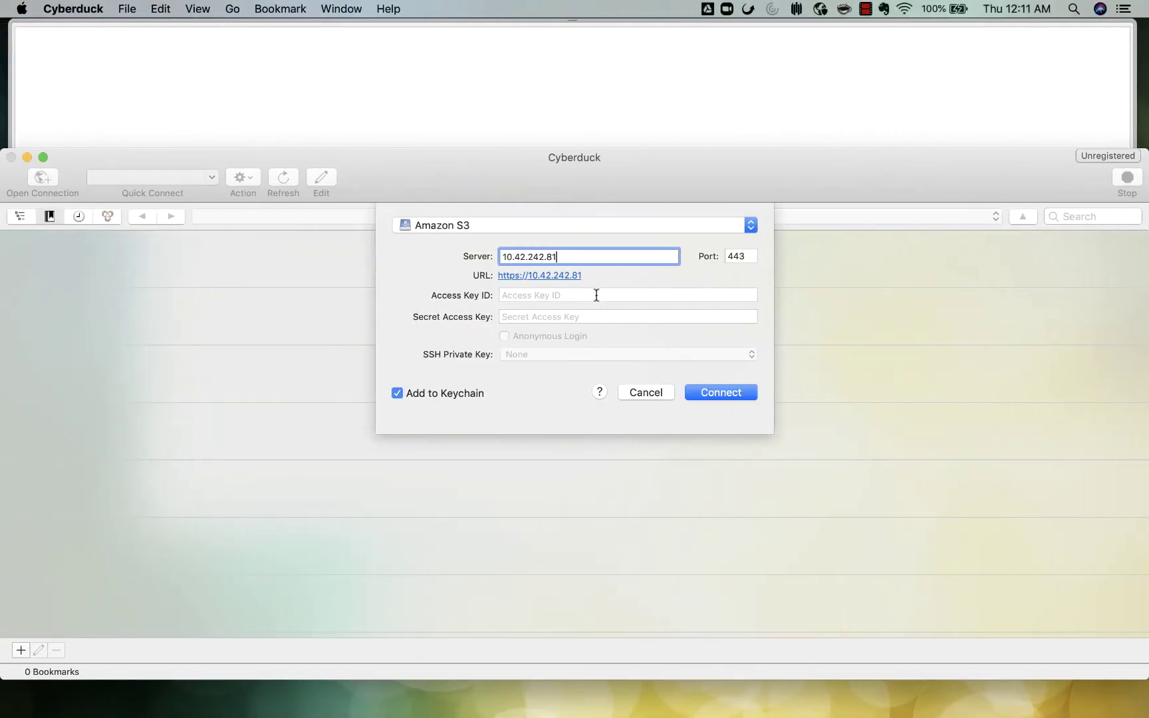
left_click(596, 294)
key("super+v")
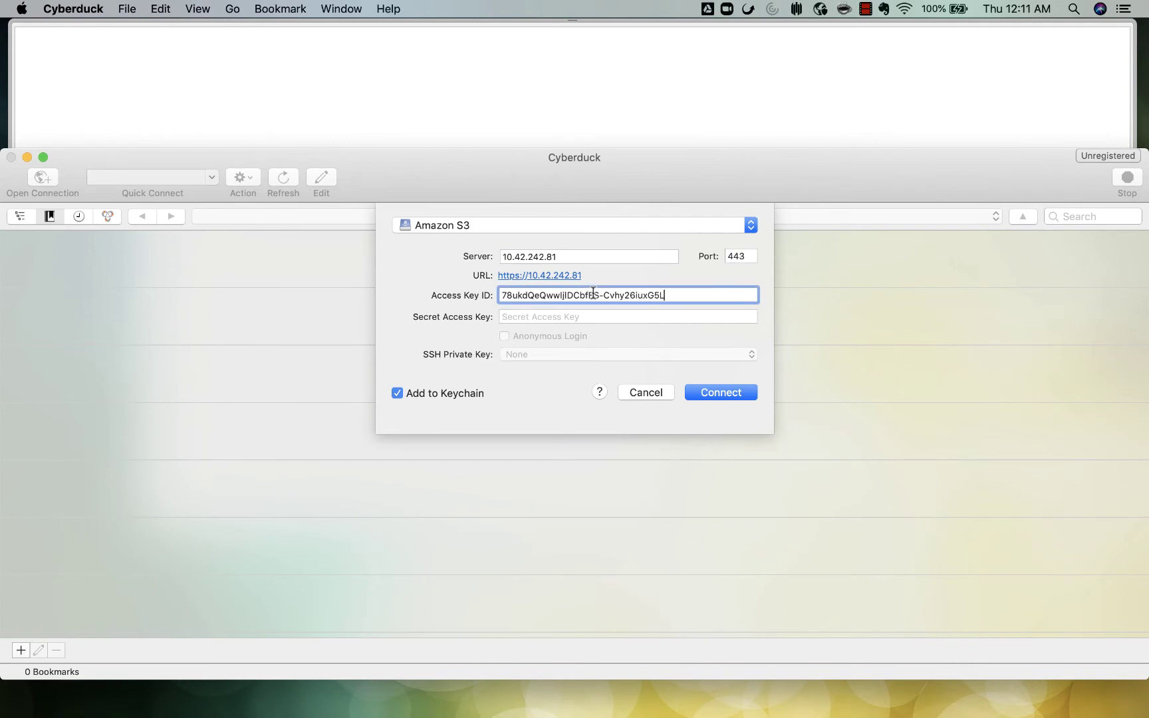
Step: Copy the Secret Key from the keys file and paste it into Secret Access Key
mouse_move(1, 327)
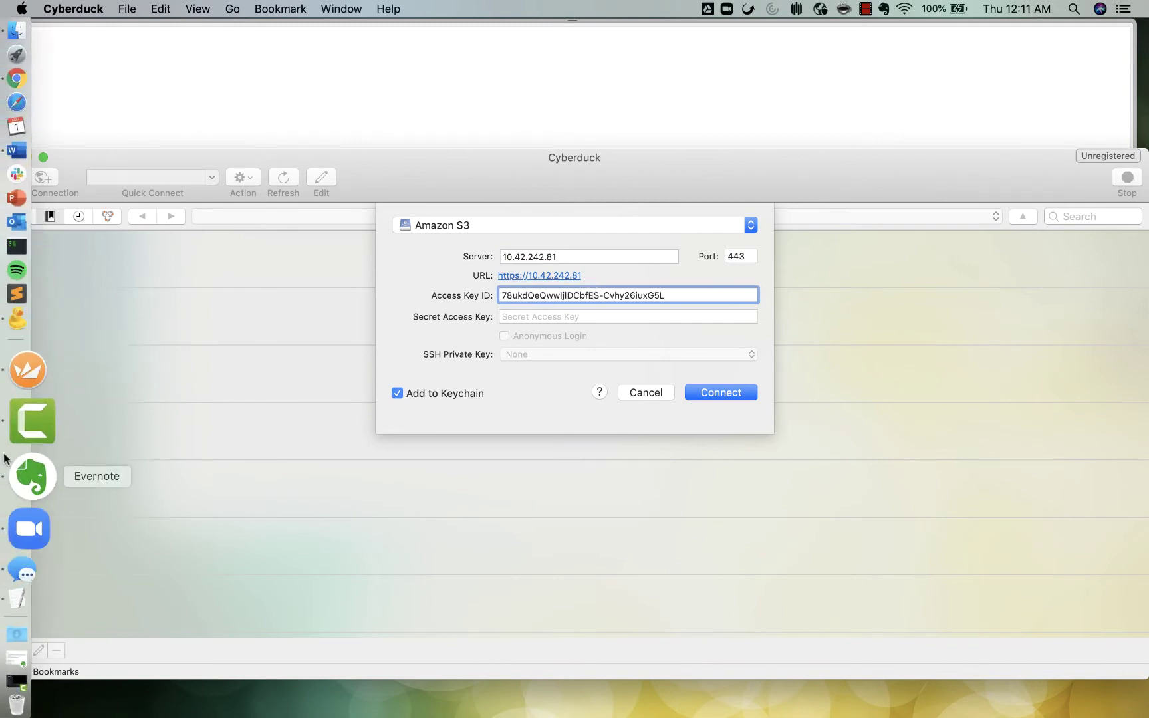
left_click(14, 538)
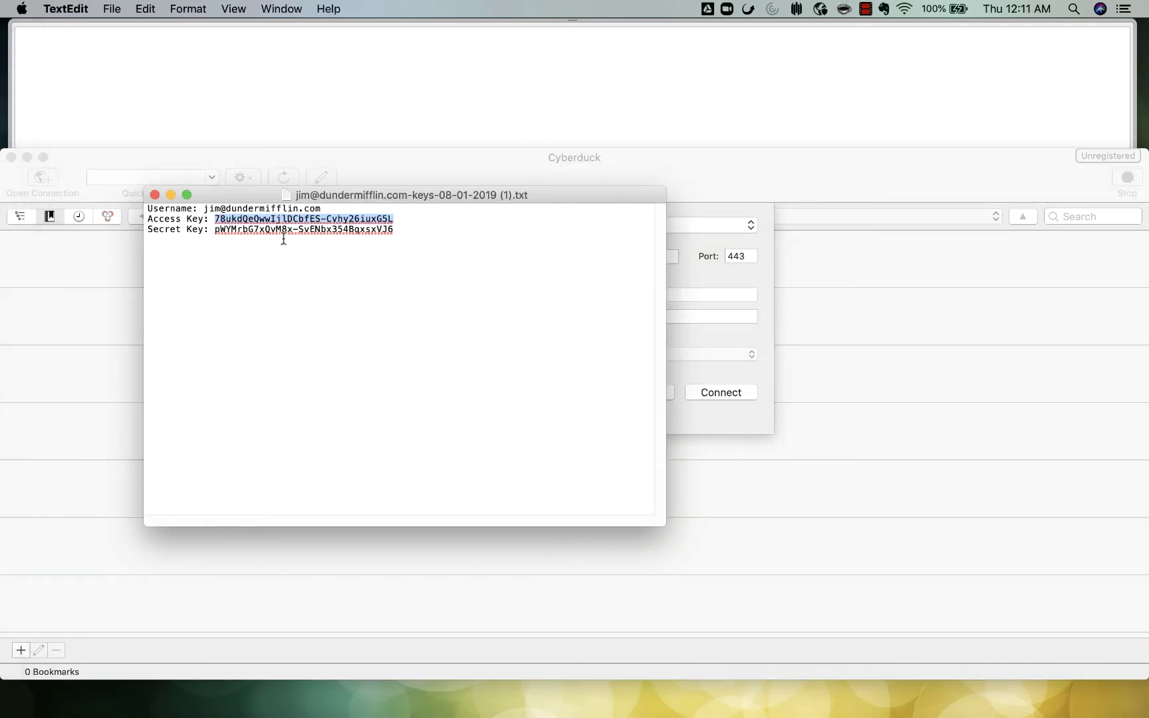
double_click(272, 230)
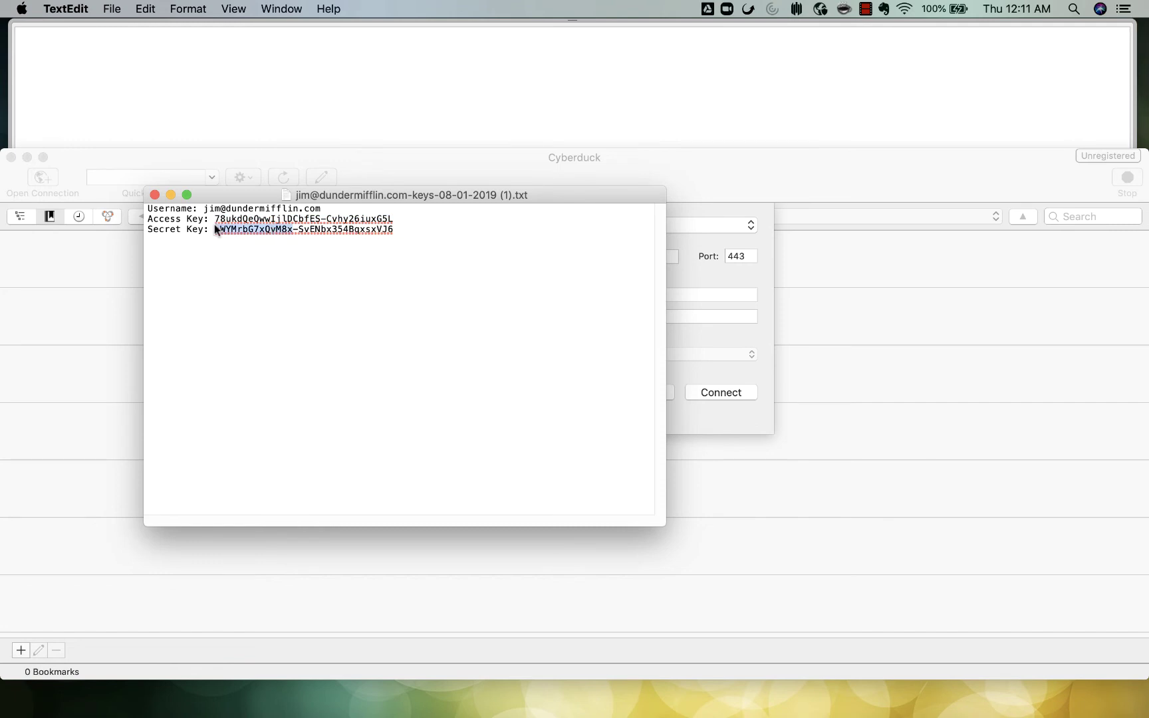
left_click_drag(215, 229, 396, 229)
key("super+c")
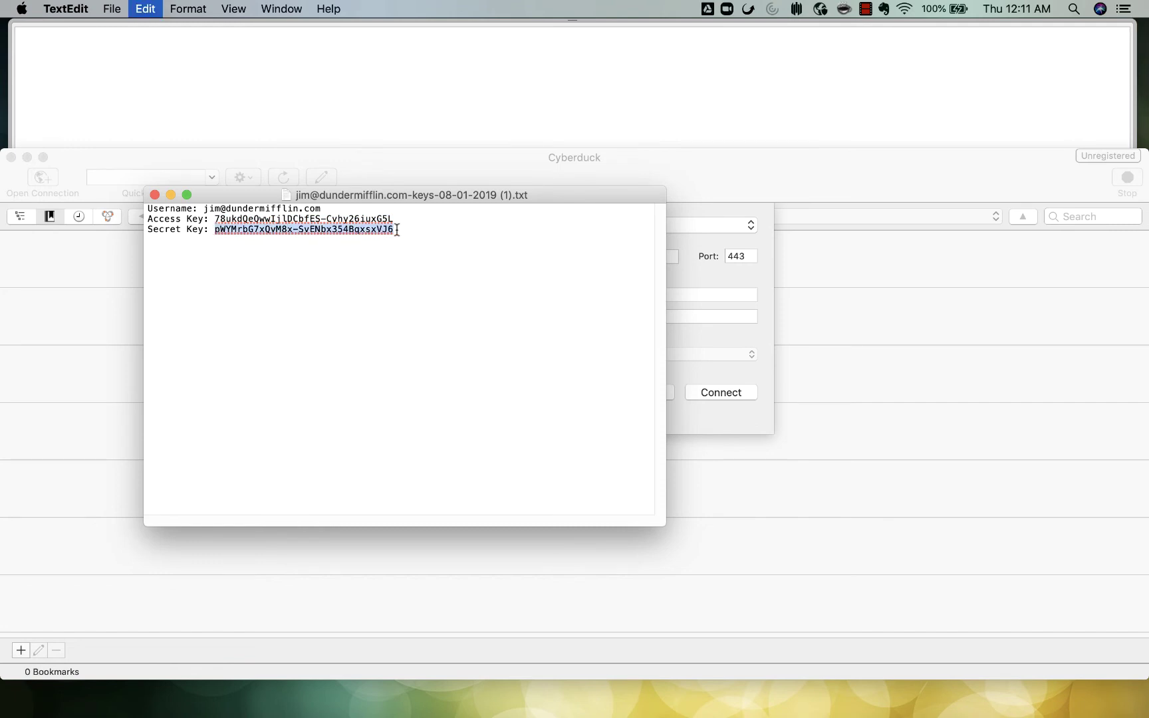
left_click(712, 331)
left_click(682, 312)
key("super+v")
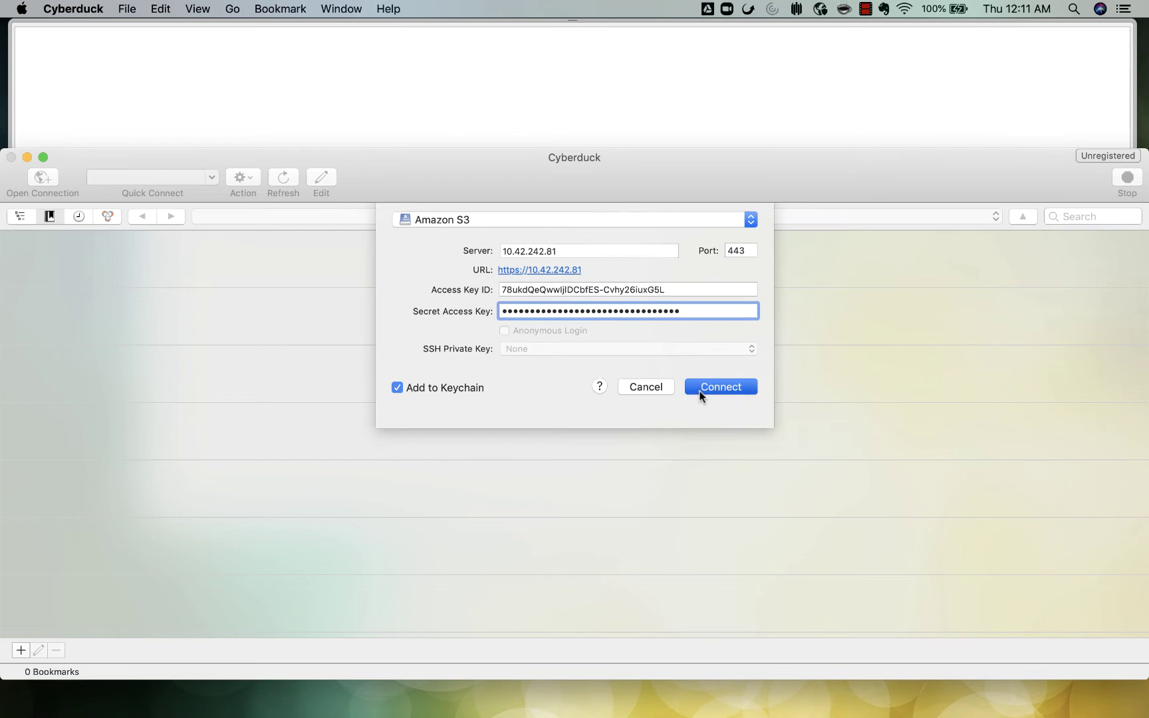
Step: Connect to the S3 server and create a new bucket named jim-bucket
left_click(701, 389)
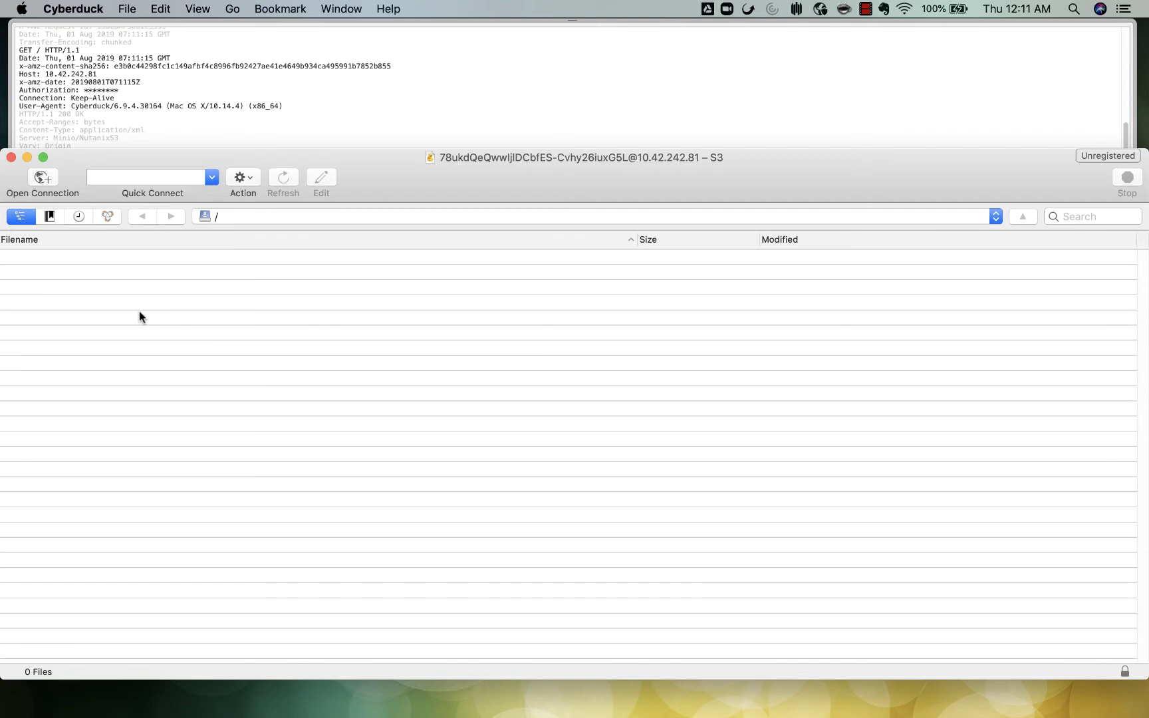
right_click(277, 328)
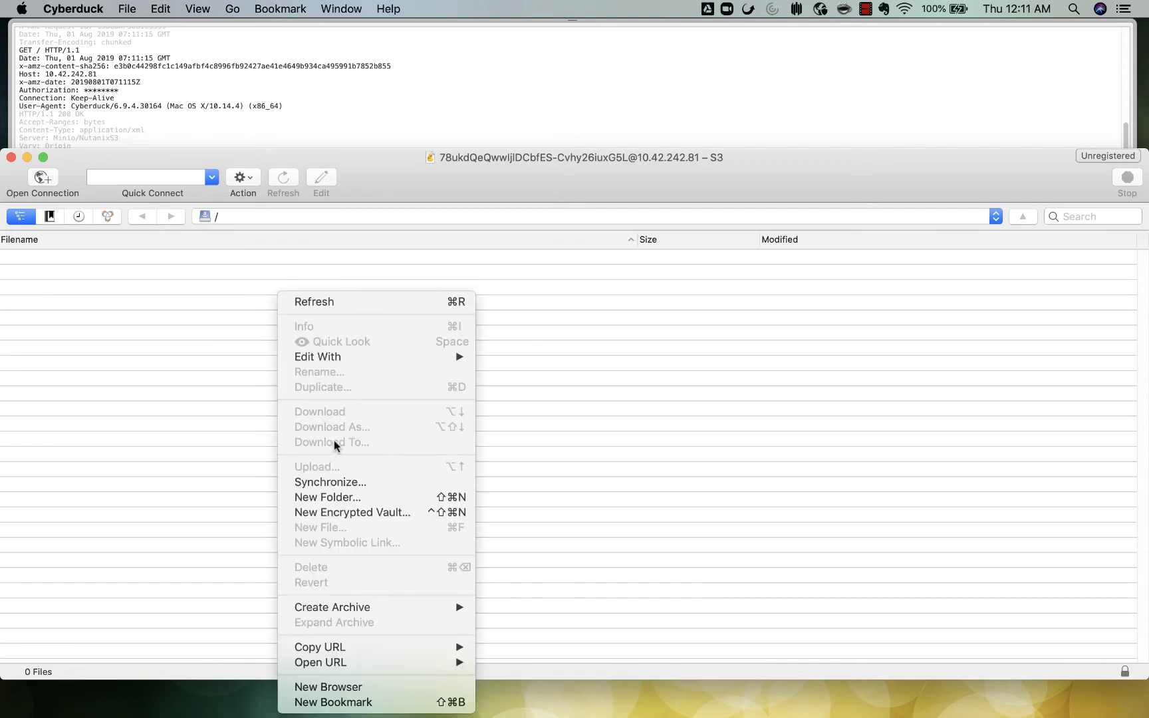
mouse_move(355, 605)
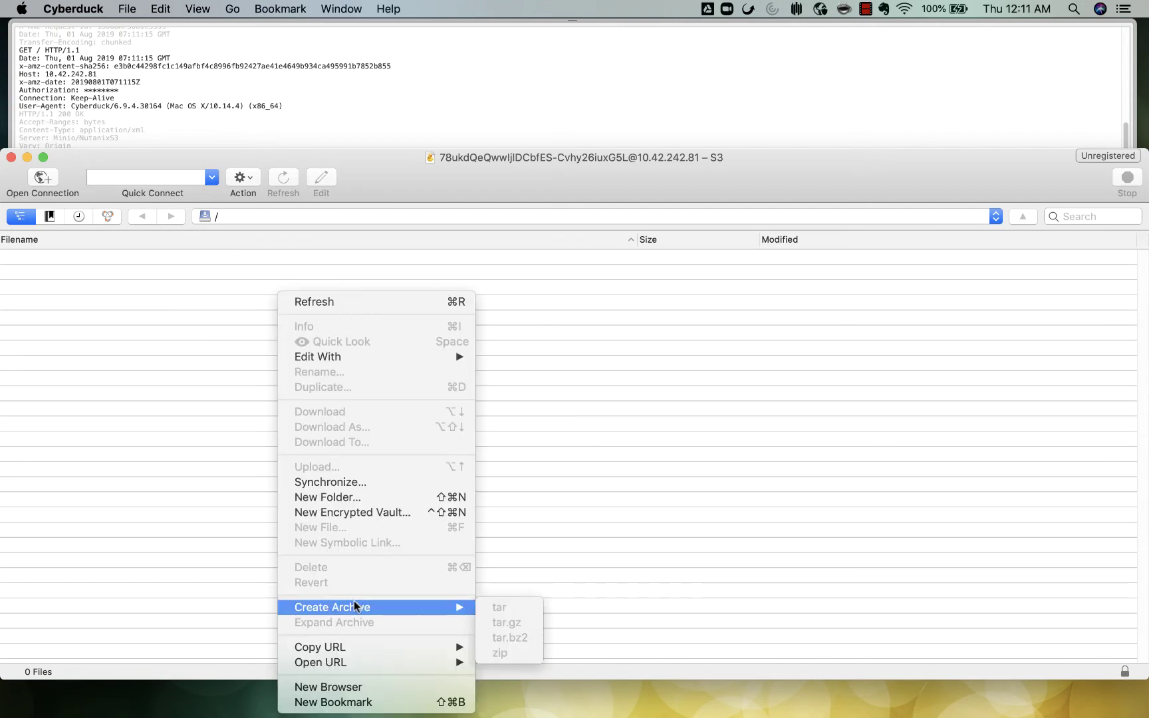
left_click(340, 499)
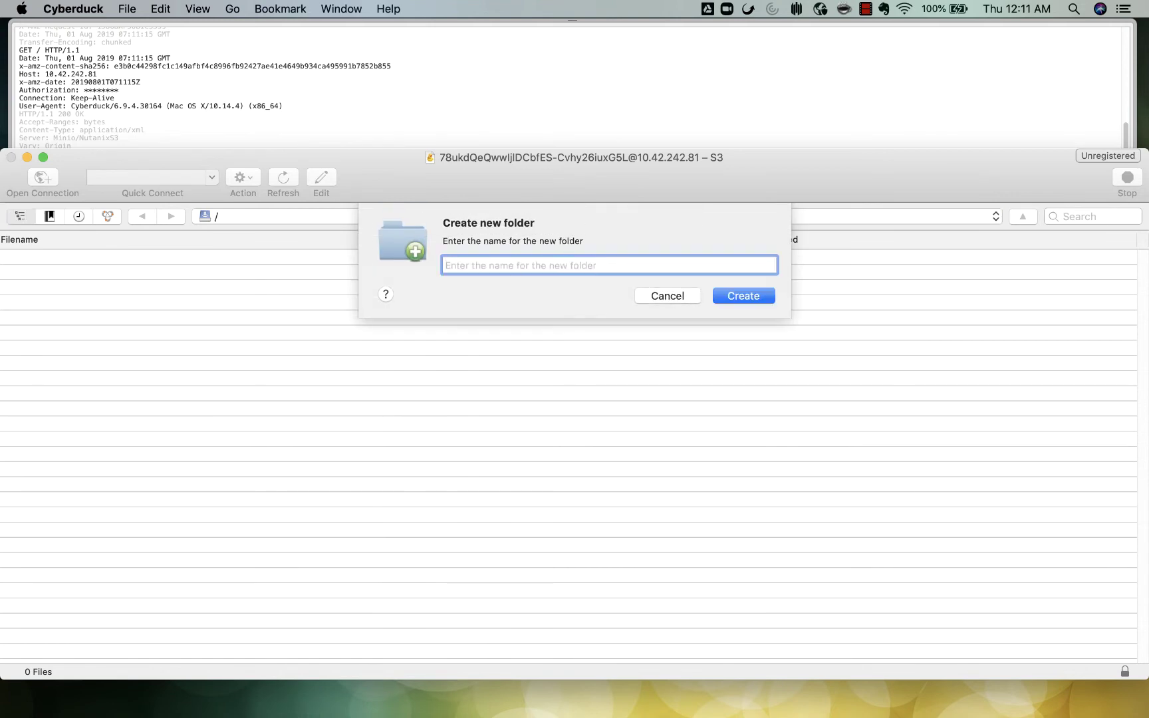
type("jim-bucket")
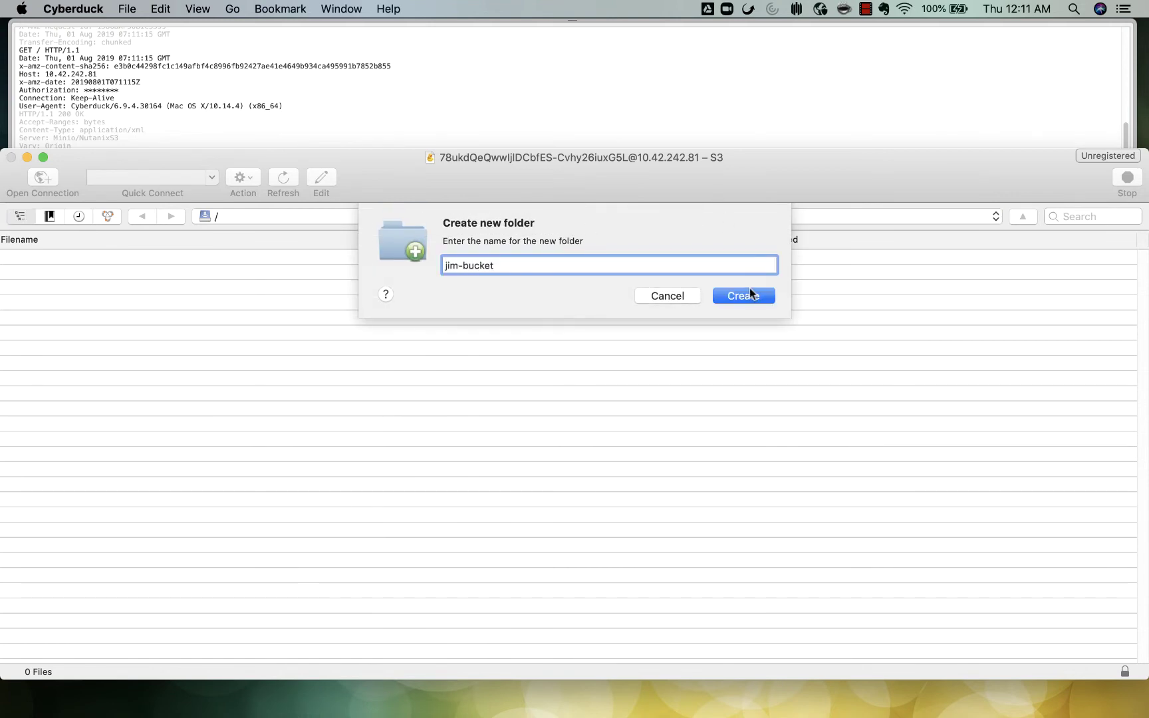
left_click(747, 296)
Step: Open jim-bucket
right_click(250, 289)
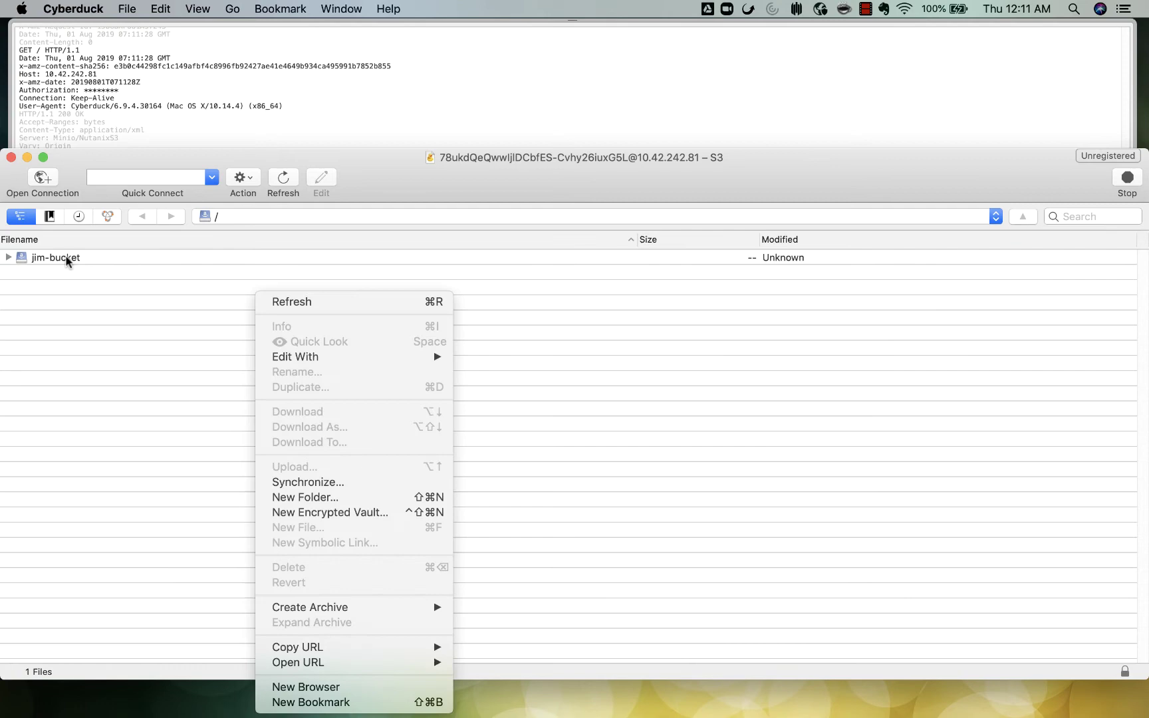
left_click(66, 256)
double_click(66, 257)
Step: Upload rundown.docx from the DM-Files folder into jim-bucket
right_click(154, 317)
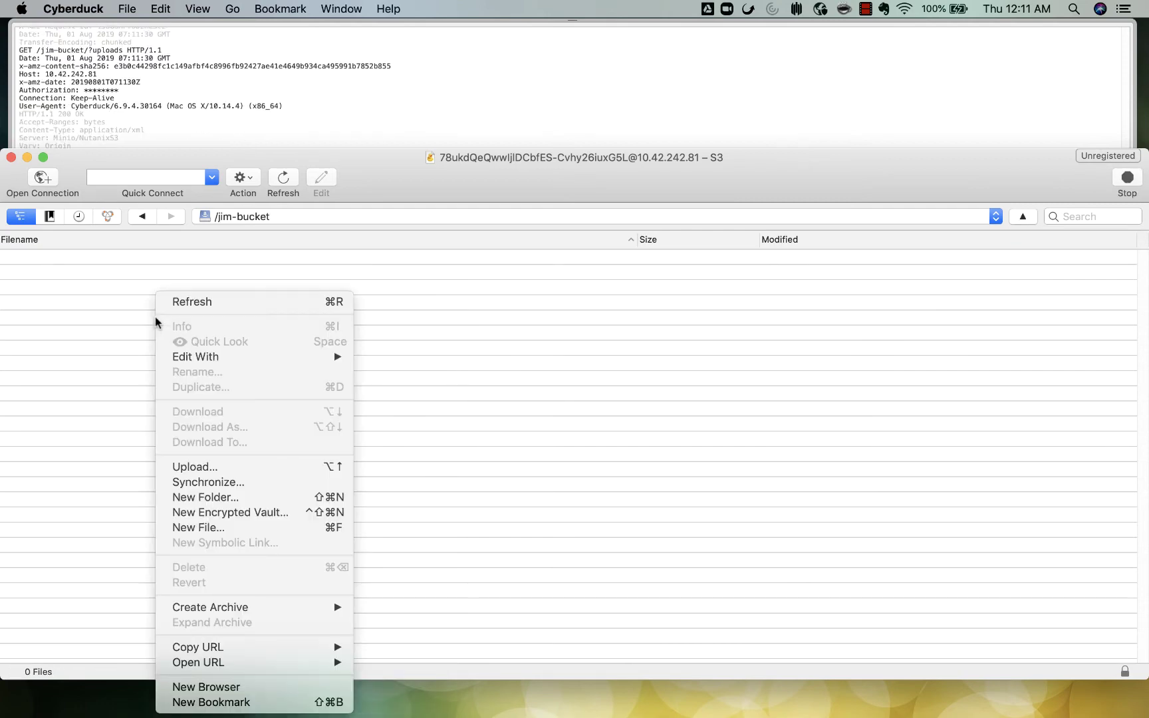
left_click(200, 465)
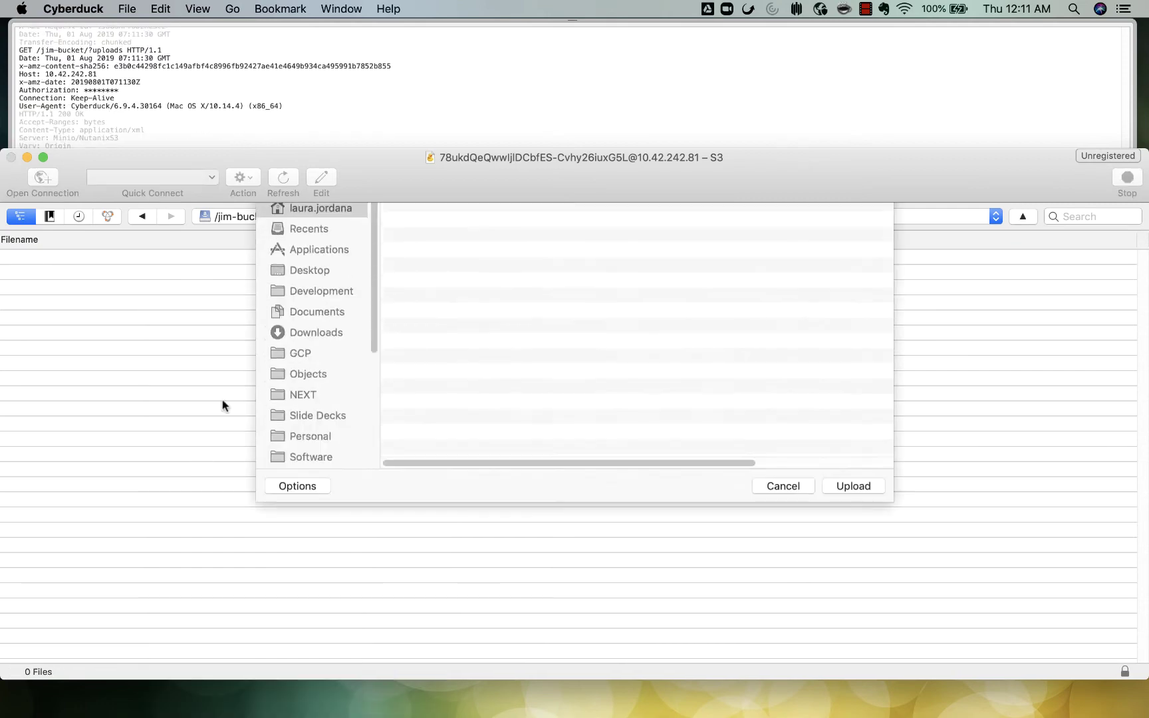
left_click(439, 415)
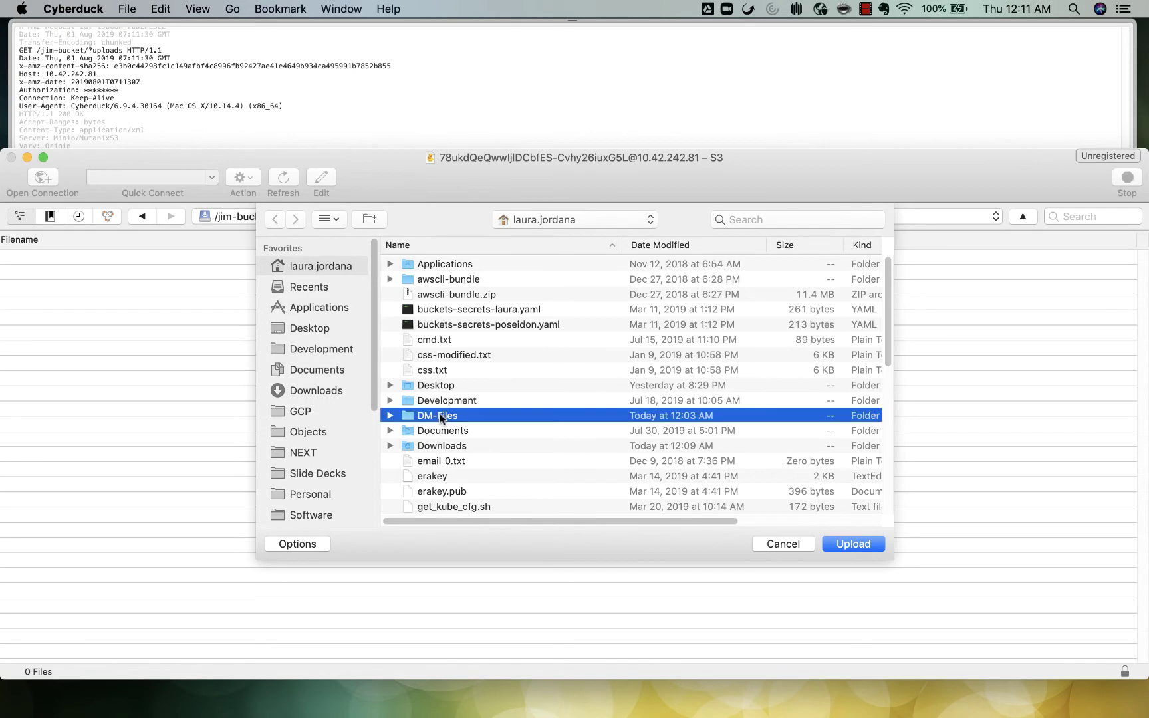
double_click(439, 415)
double_click(448, 323)
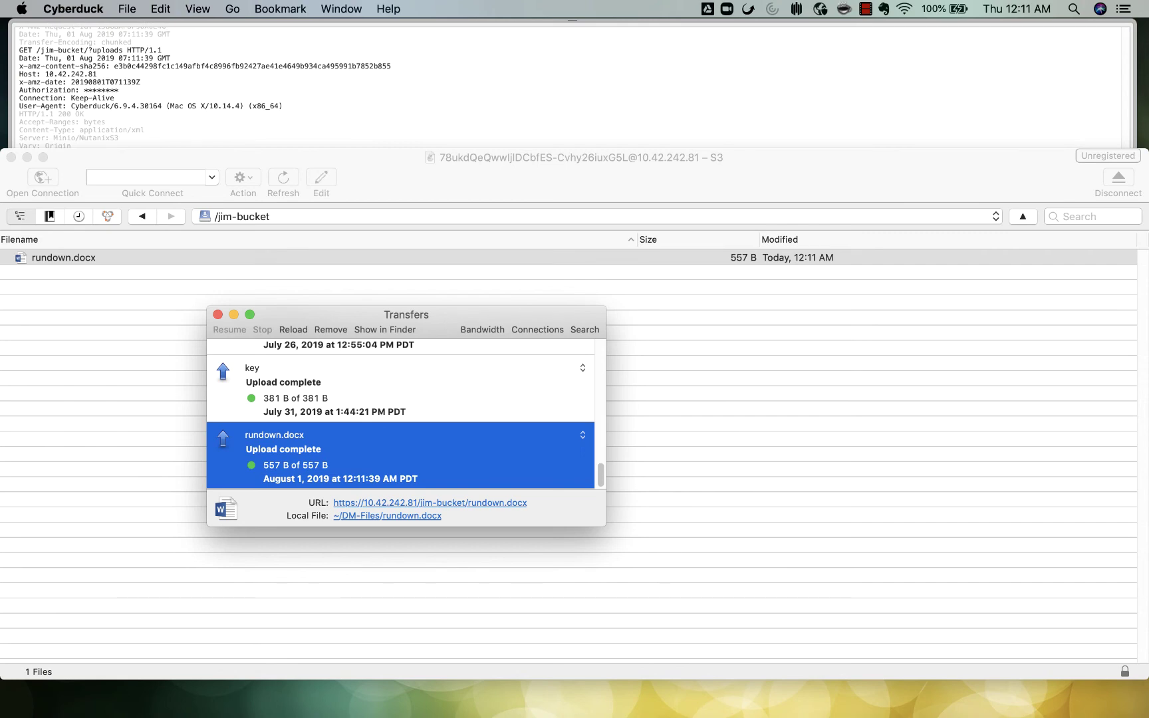
Step: In Prism, view tmeobjects' buckets to confirm jim-bucket holds one 557-byte object, then go back
key("ctrl+Right")
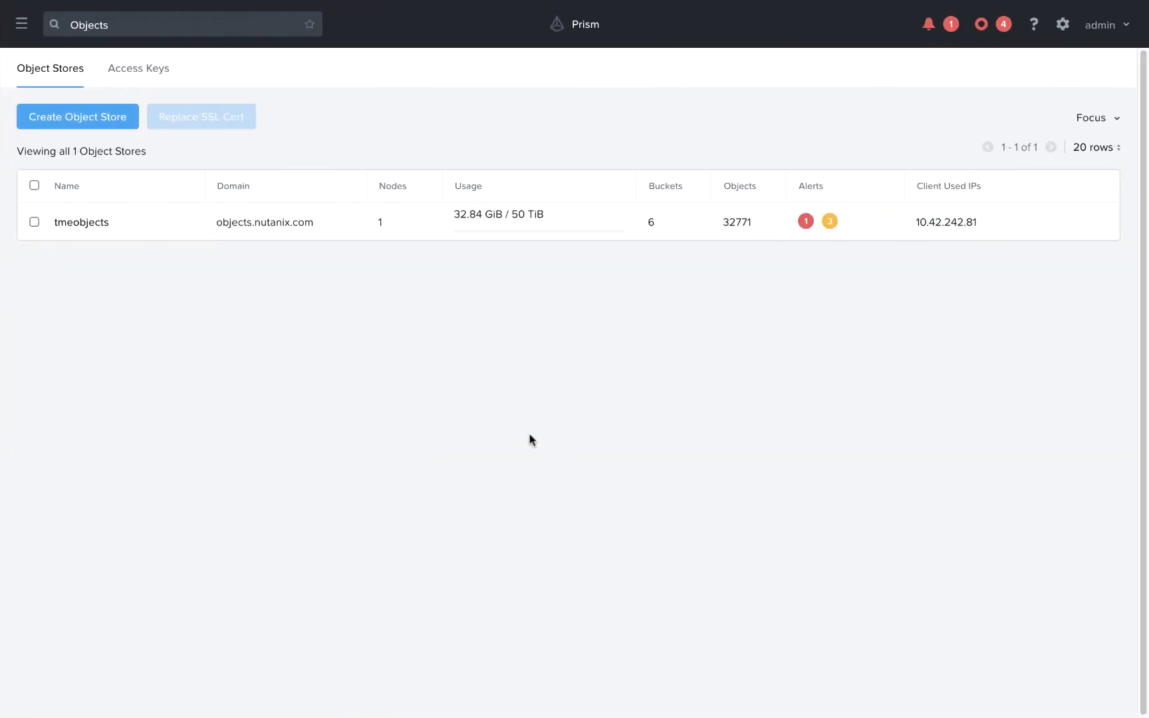
left_click(86, 226)
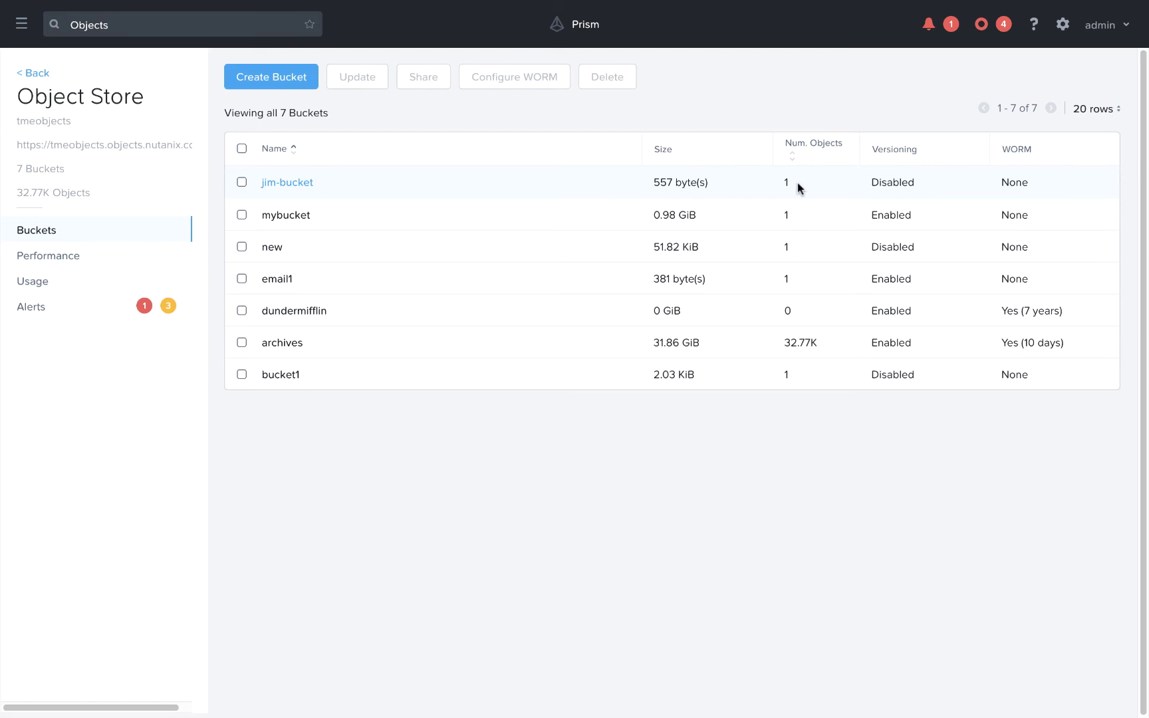
left_click(31, 73)
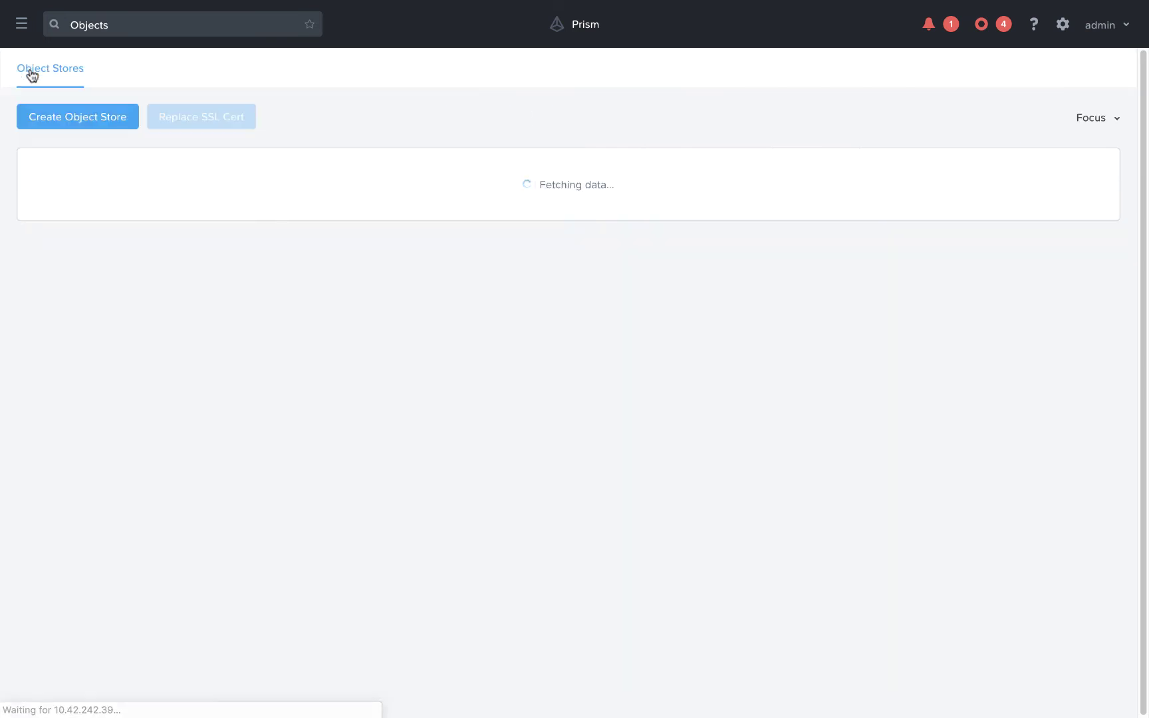
Step: Add a second person outside the directory service by e-mail and generate their keys
left_click(119, 72)
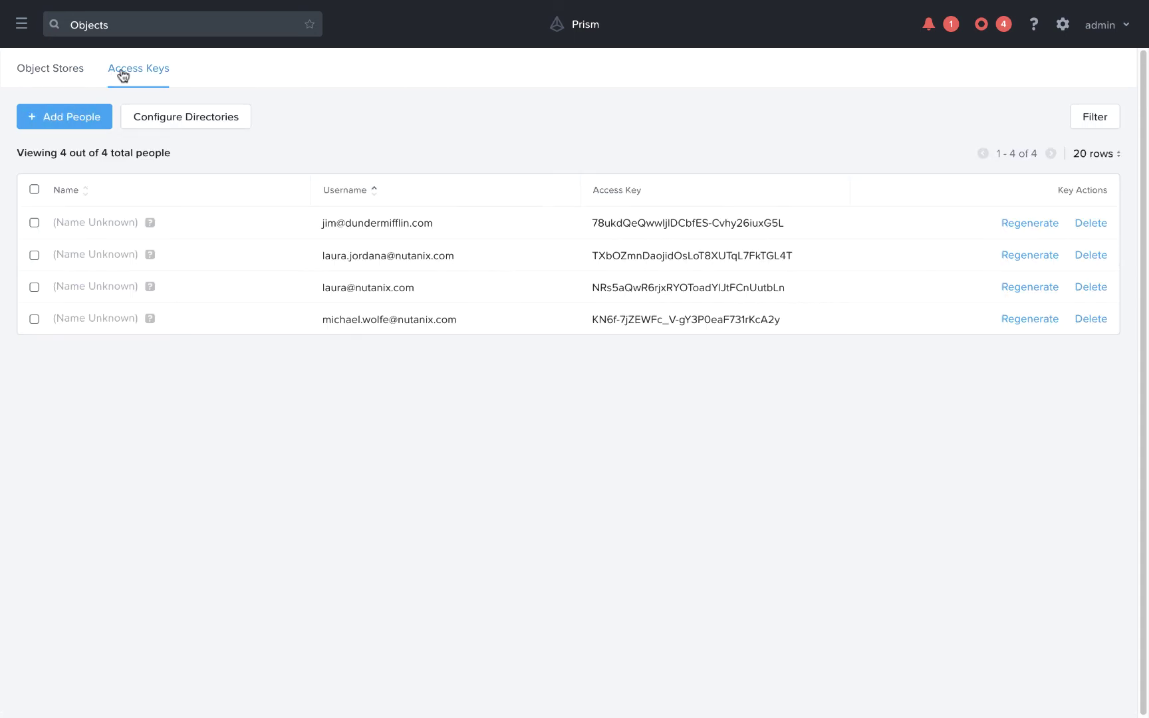
left_click(77, 116)
left_click(388, 481)
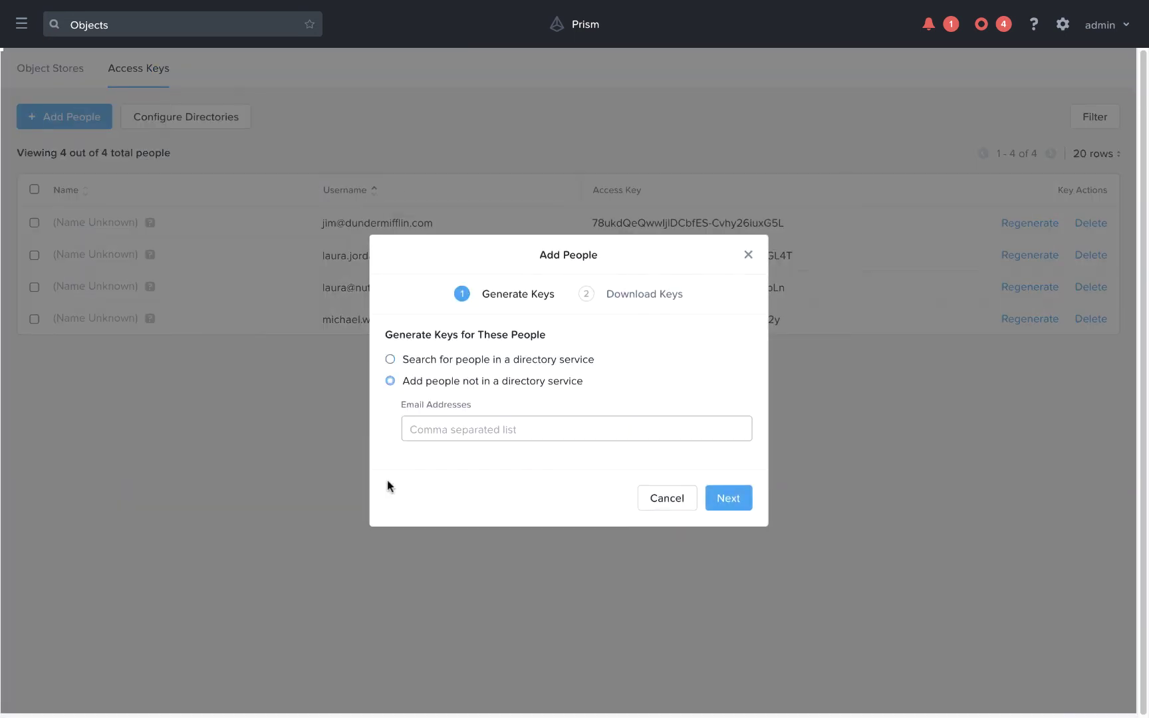
left_click(477, 436)
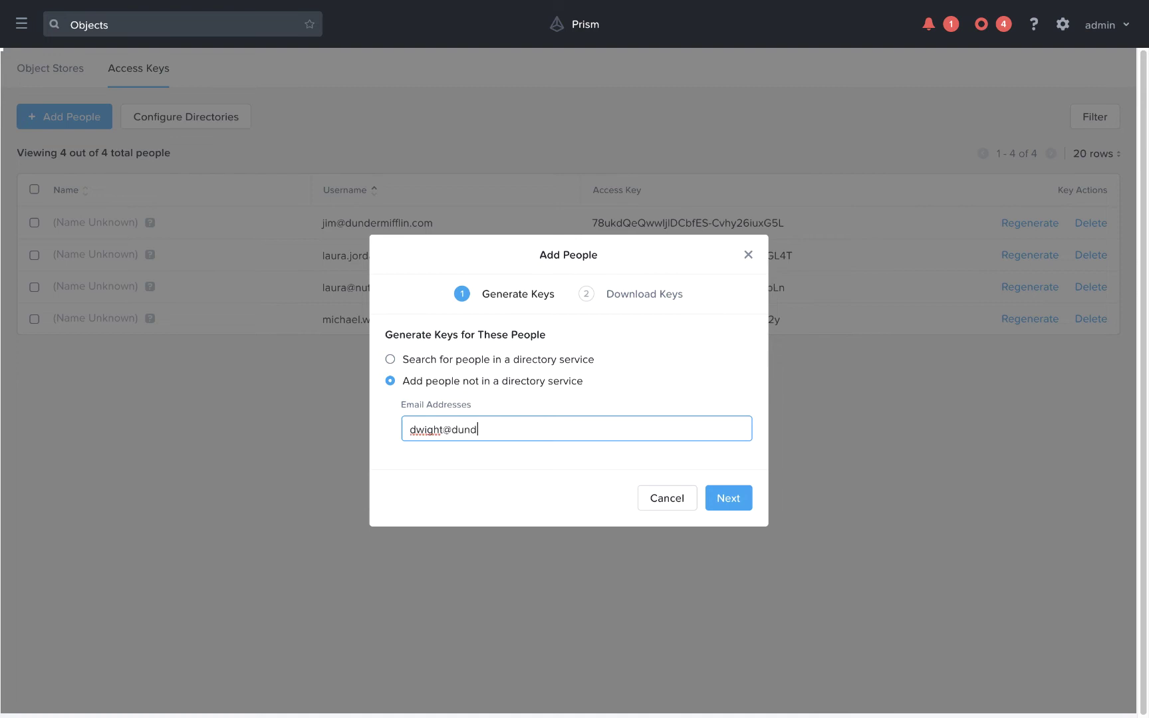
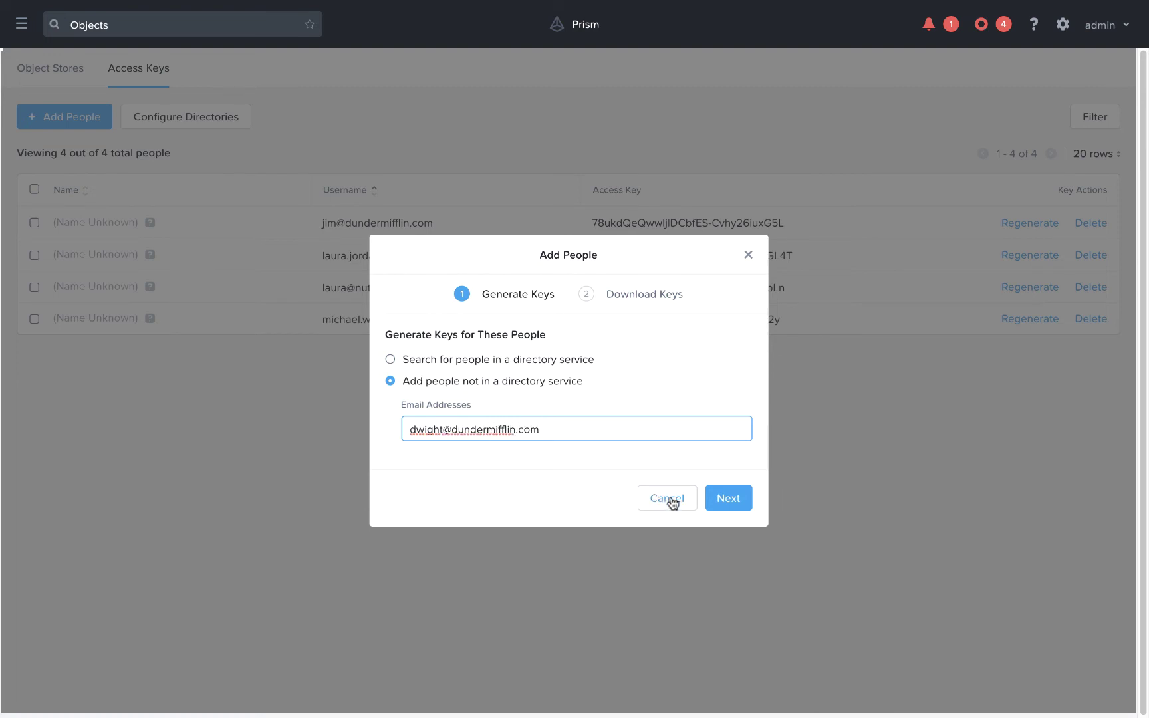
left_click(731, 501)
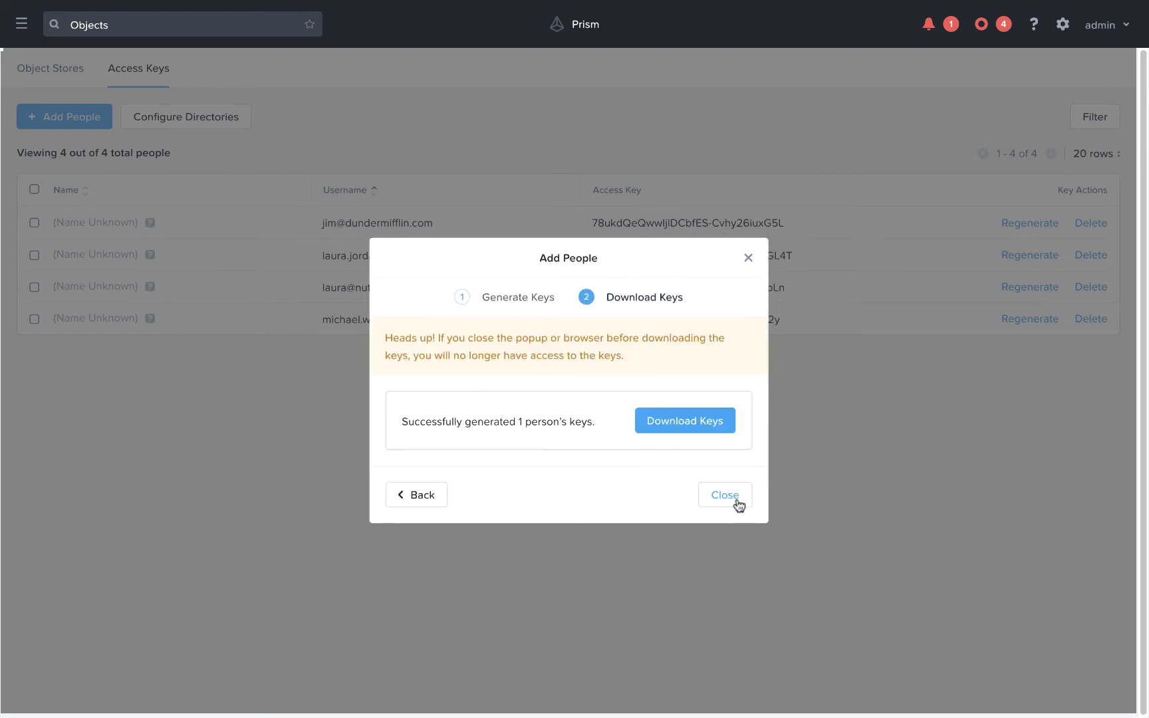
Step: Download and open the second person's keys file, then return to Cyberduck
left_click(667, 422)
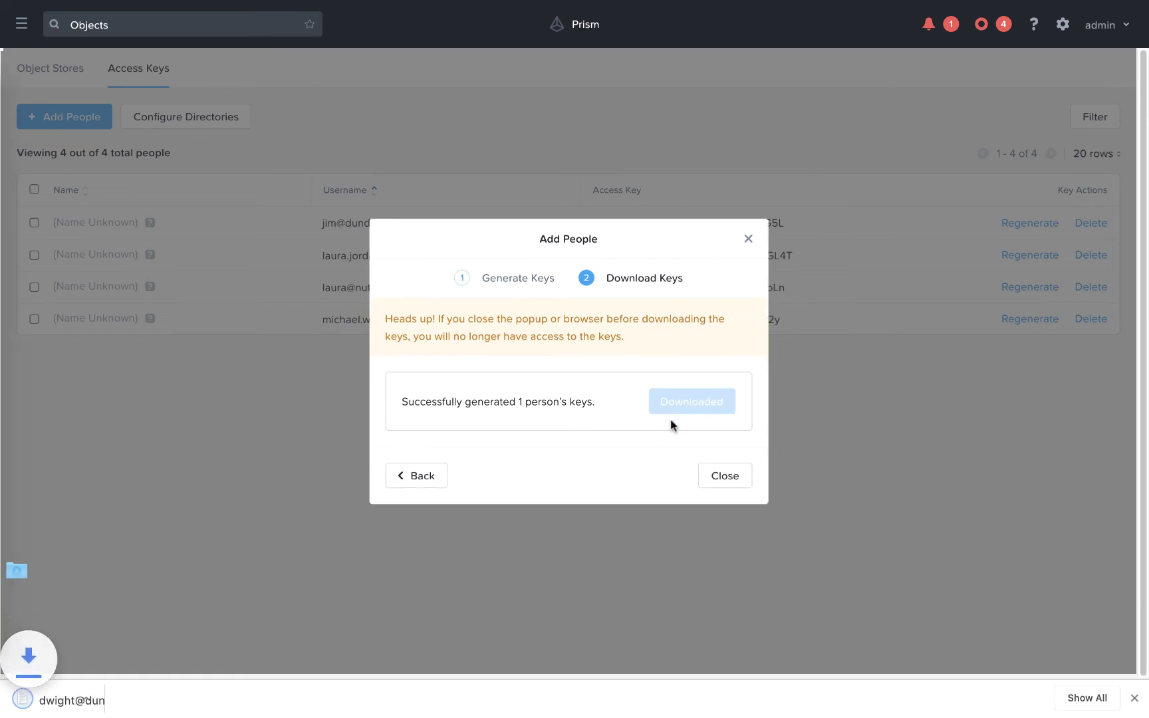
left_click(104, 698)
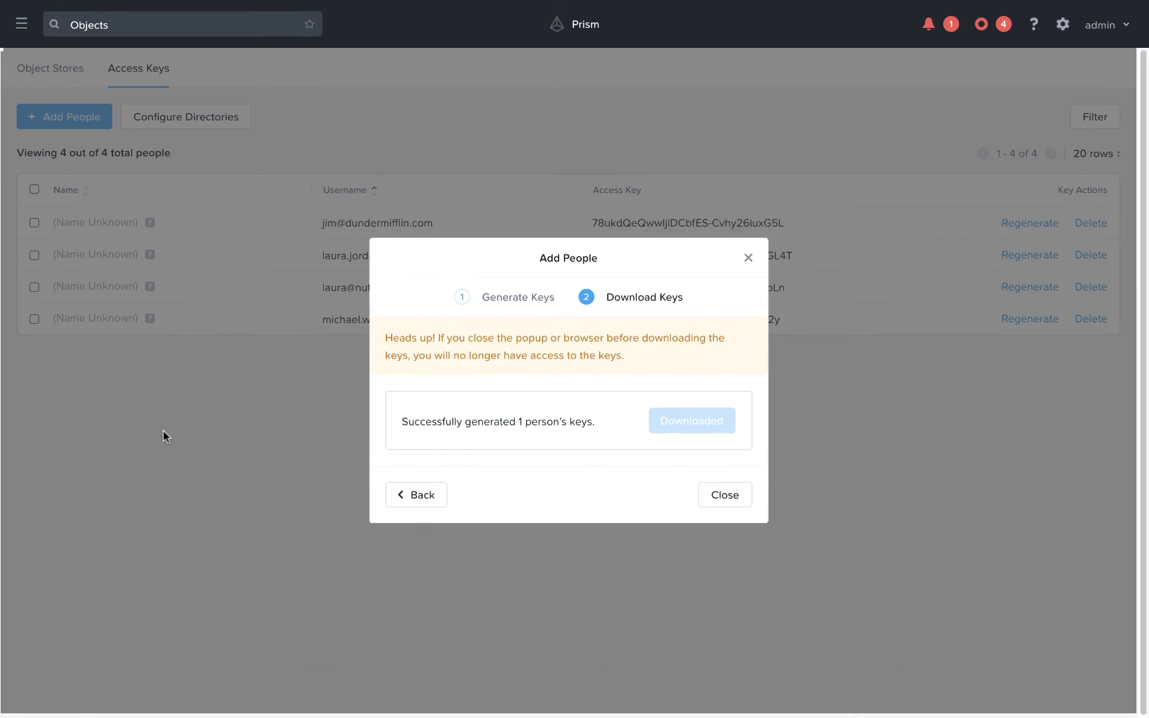
key("ctrl+Left")
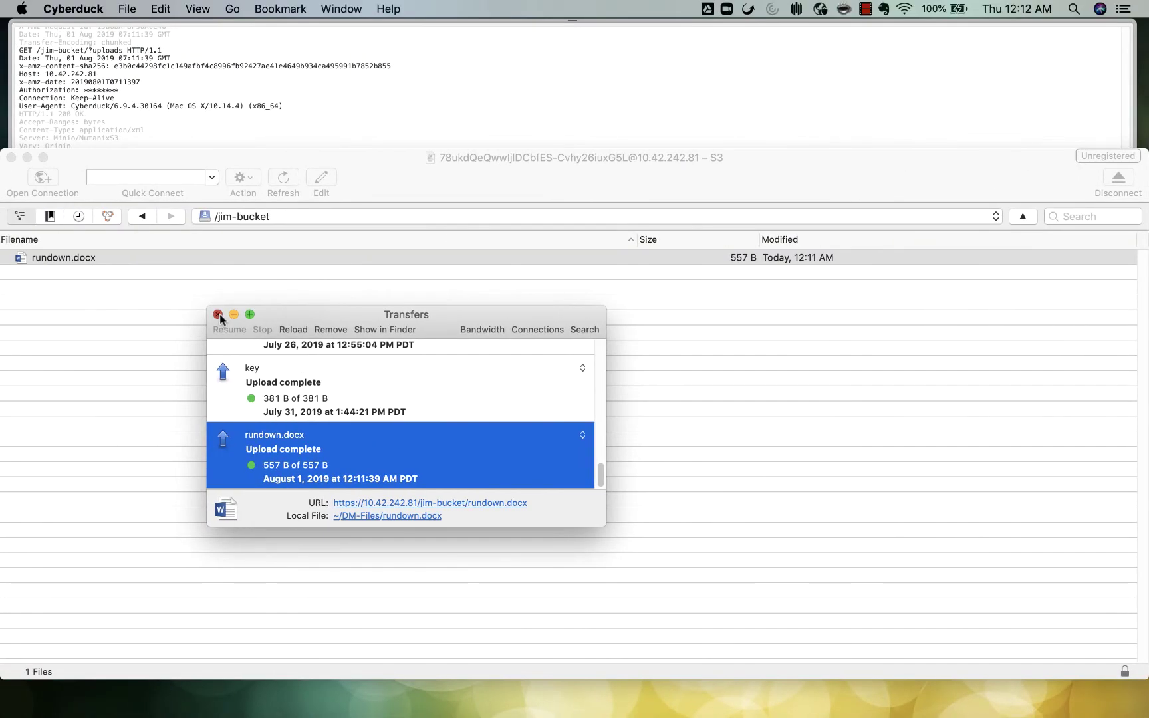
Step: Close the transfers list, disconnect, and start a new S3 connection in Cyberduck
left_click(217, 314)
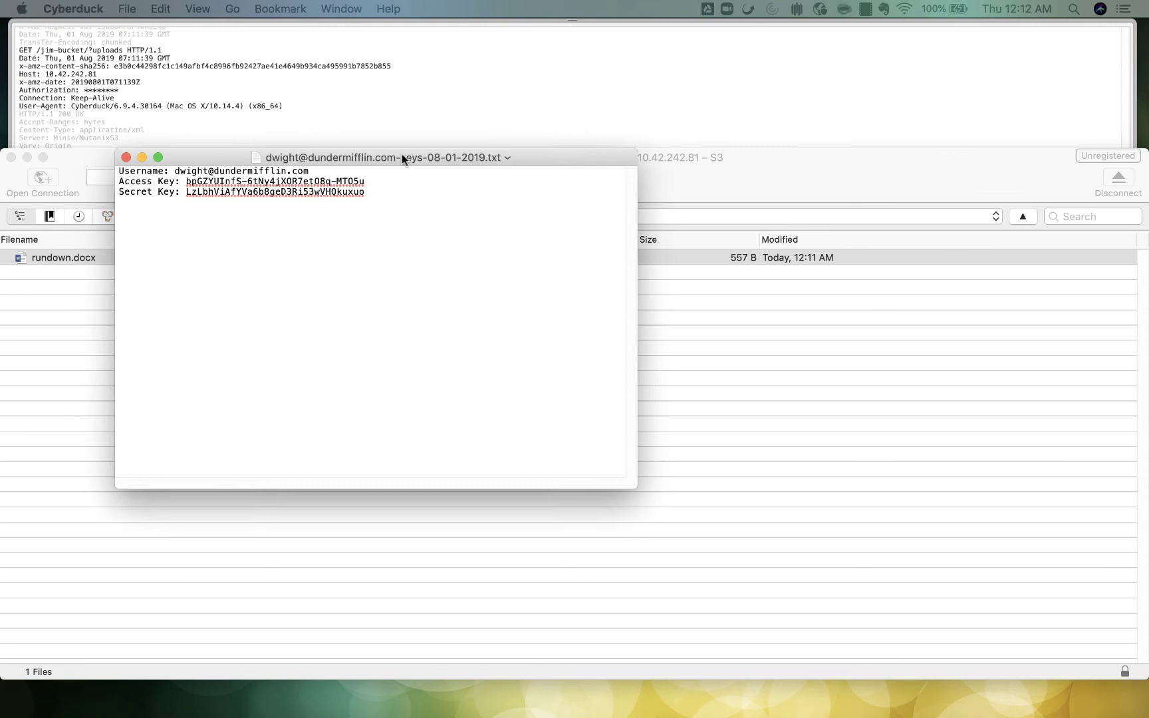
left_click(1114, 182)
left_click(1114, 182)
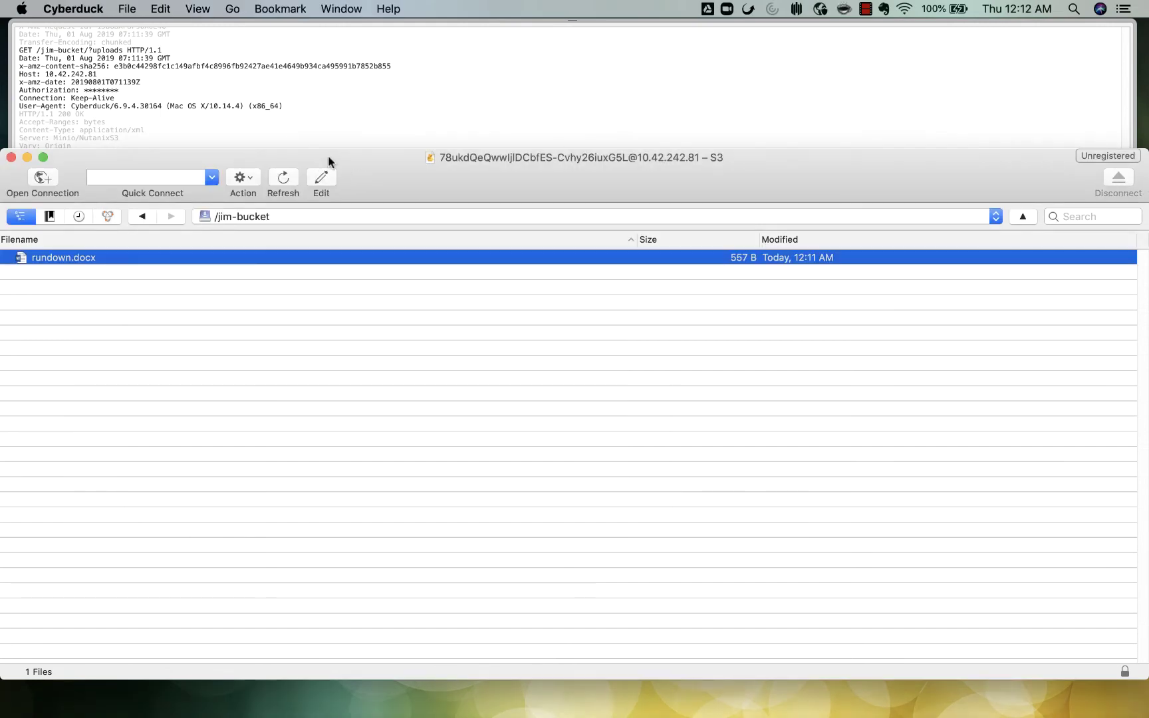
left_click(42, 177)
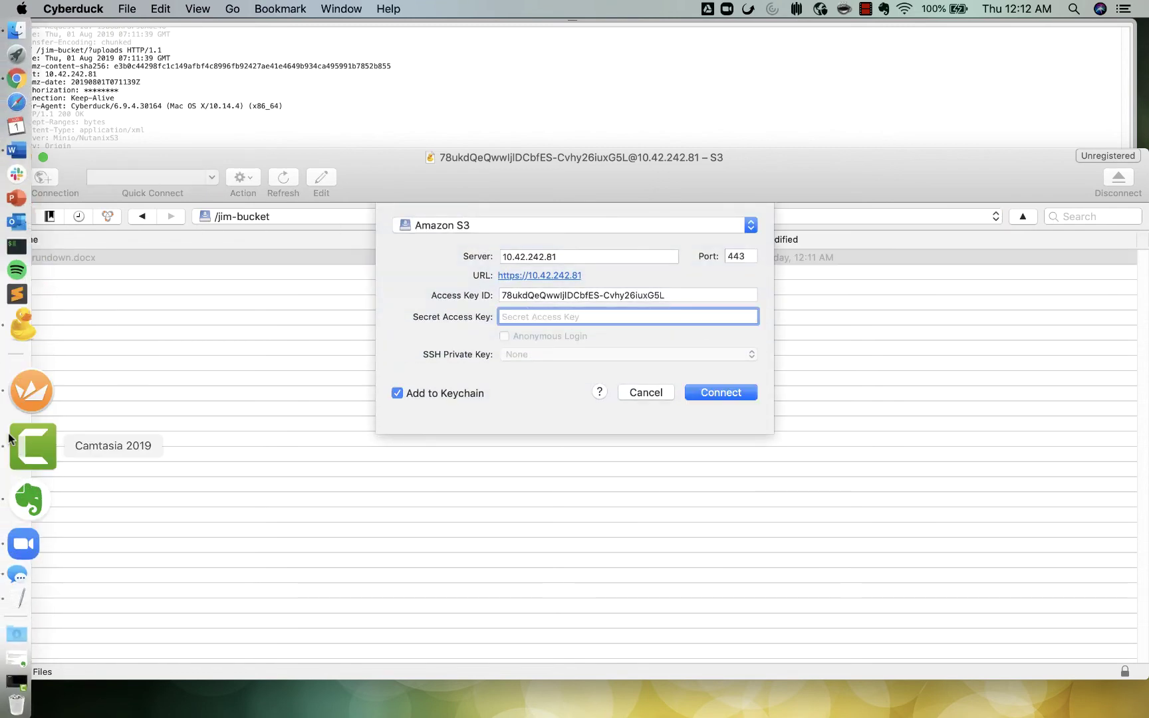
Step: Replace the Access Key ID with the second person's new key and turn off Add to Keychain
left_click(31, 531)
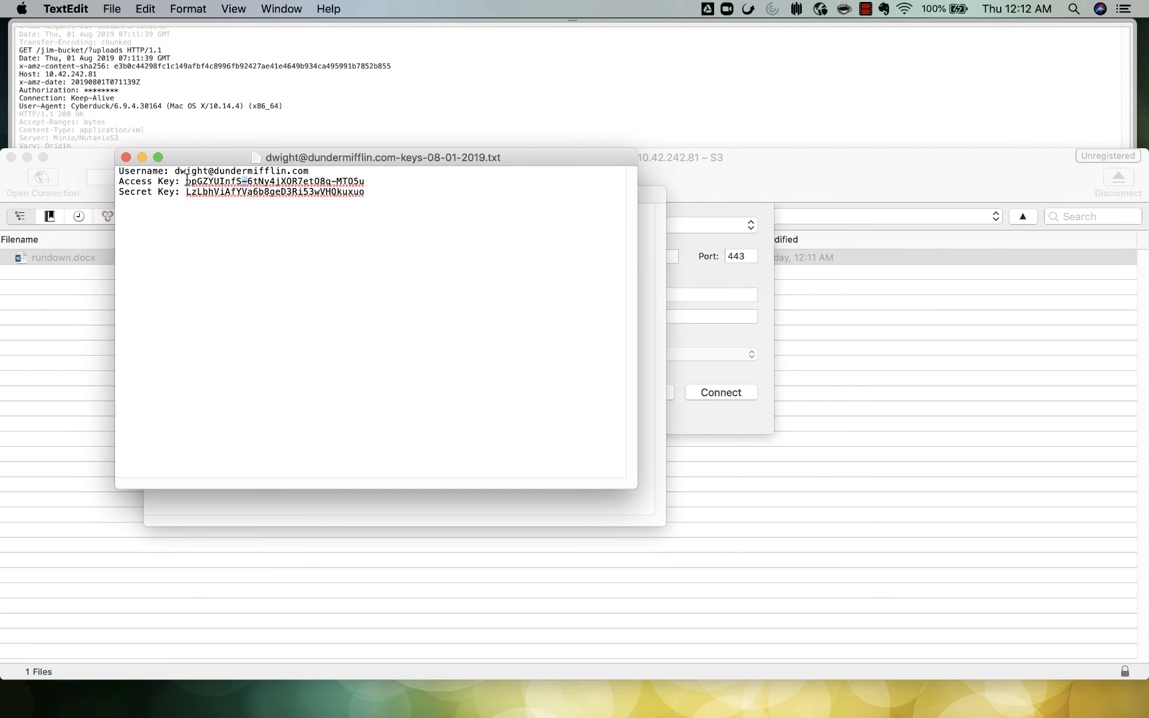
left_click_drag(186, 178, 365, 181)
left_click(746, 338)
left_click(610, 294)
key("cmd+a")
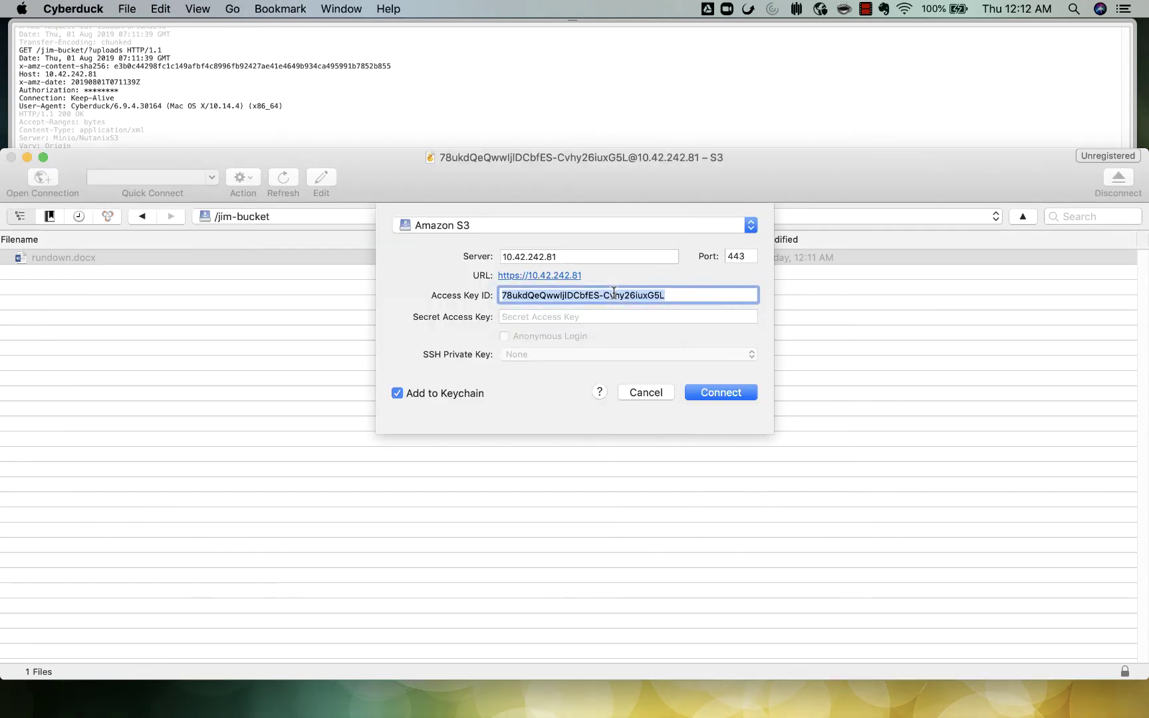
key("cmd+v")
left_click(576, 317)
mouse_move(10, 334)
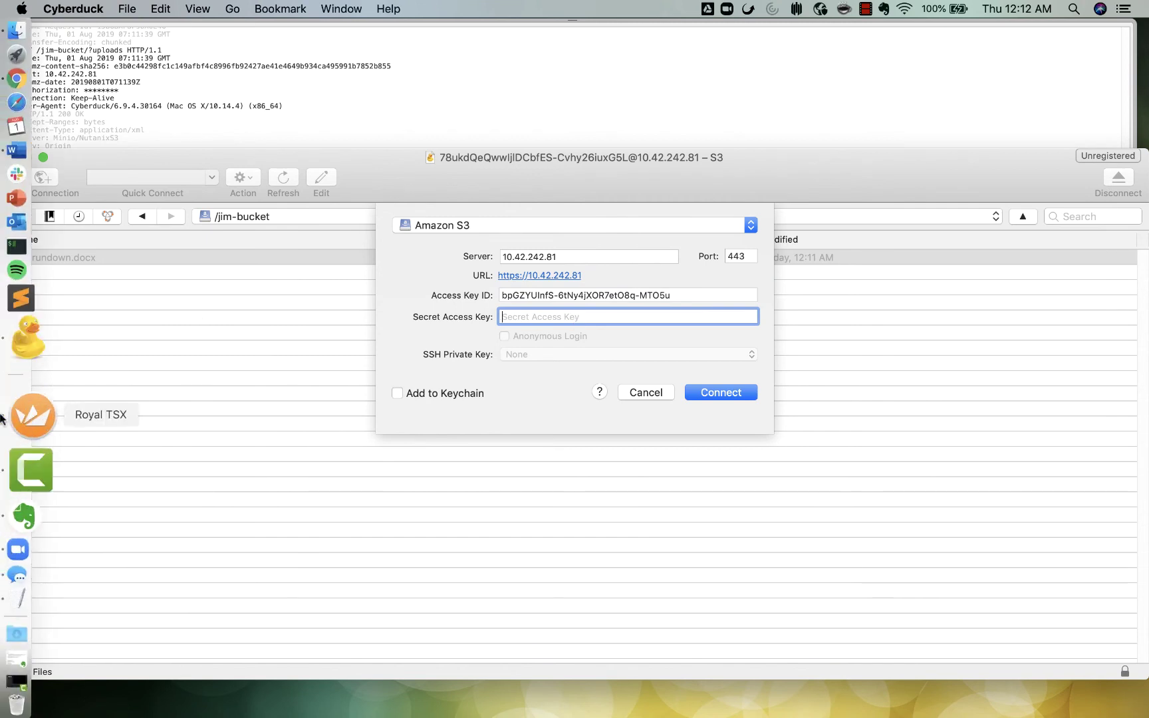
left_click(27, 537)
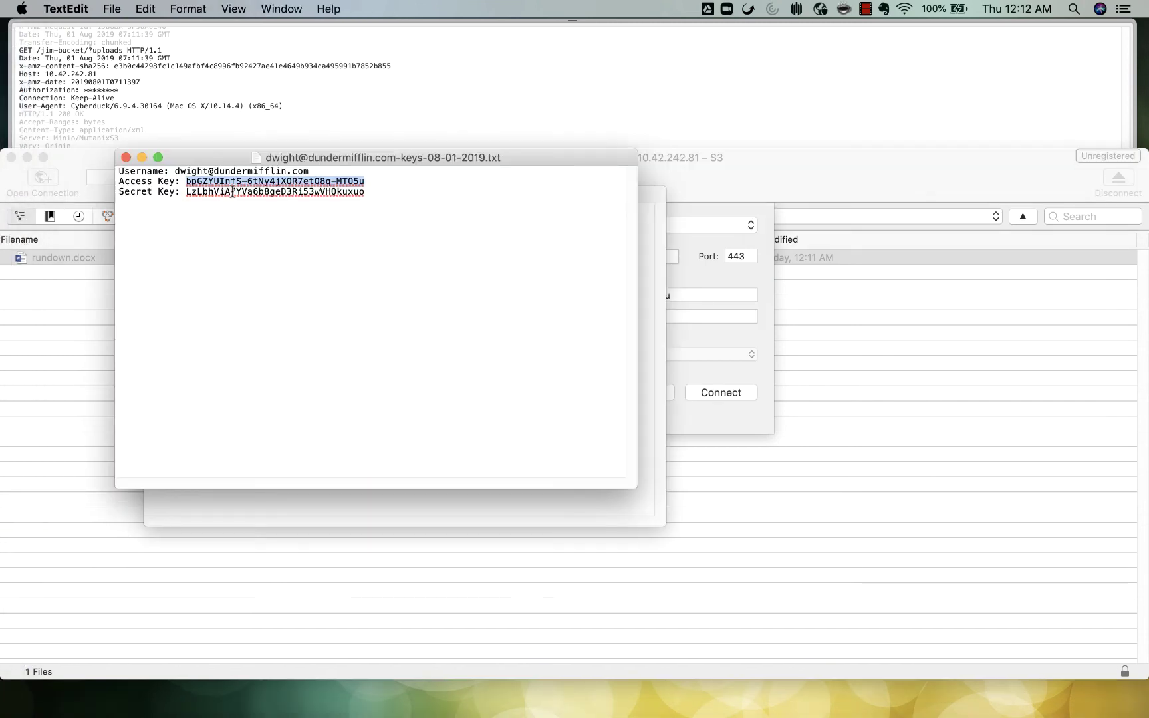
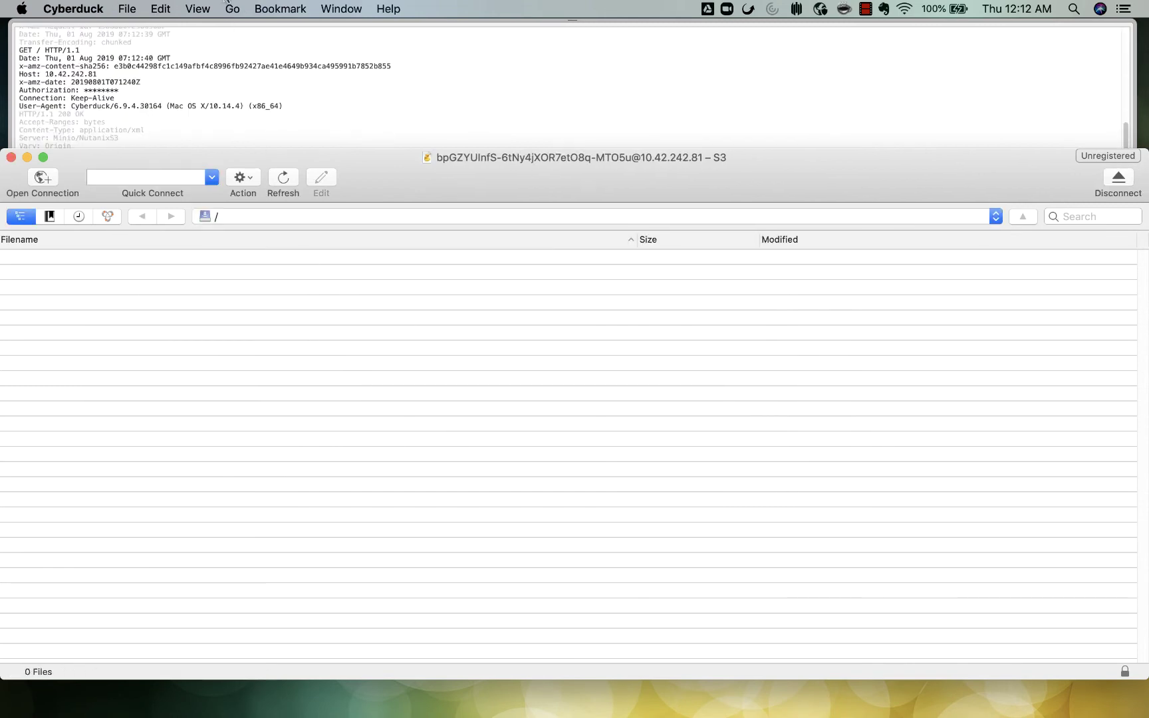
Step: Try going to the jim-bucket folder in Cyberduck and dismiss the access-denied error
left_click(232, 9)
left_click(254, 53)
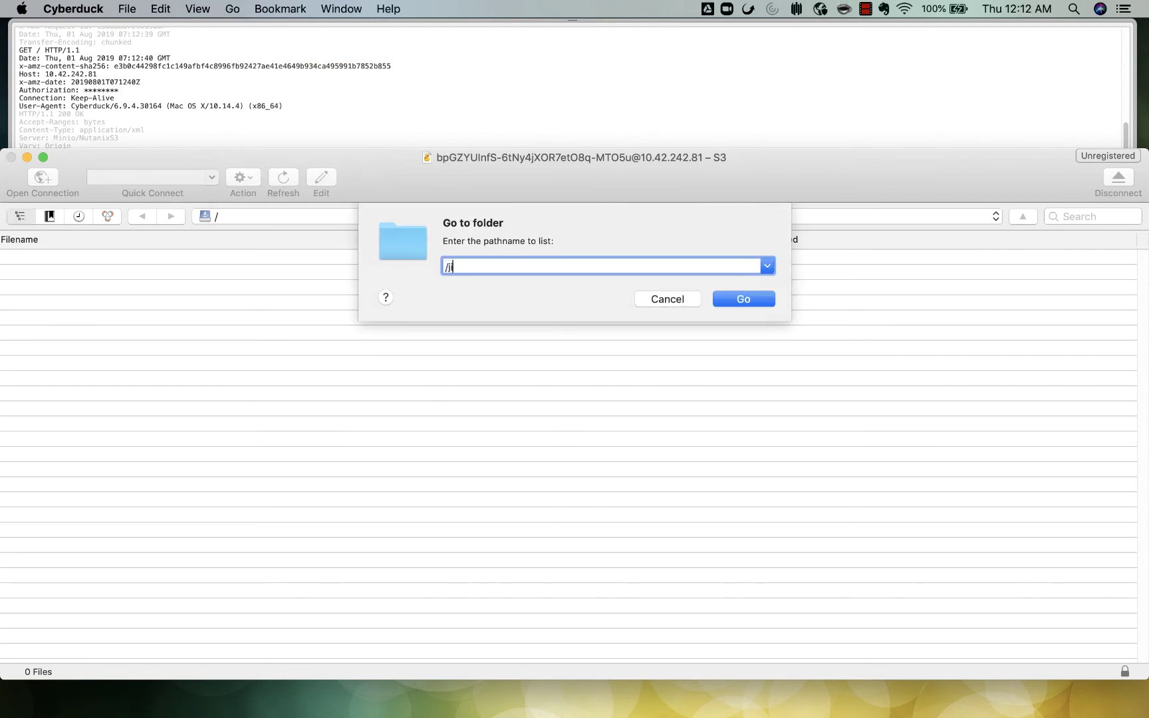
type("jim-bucket")
key("Return")
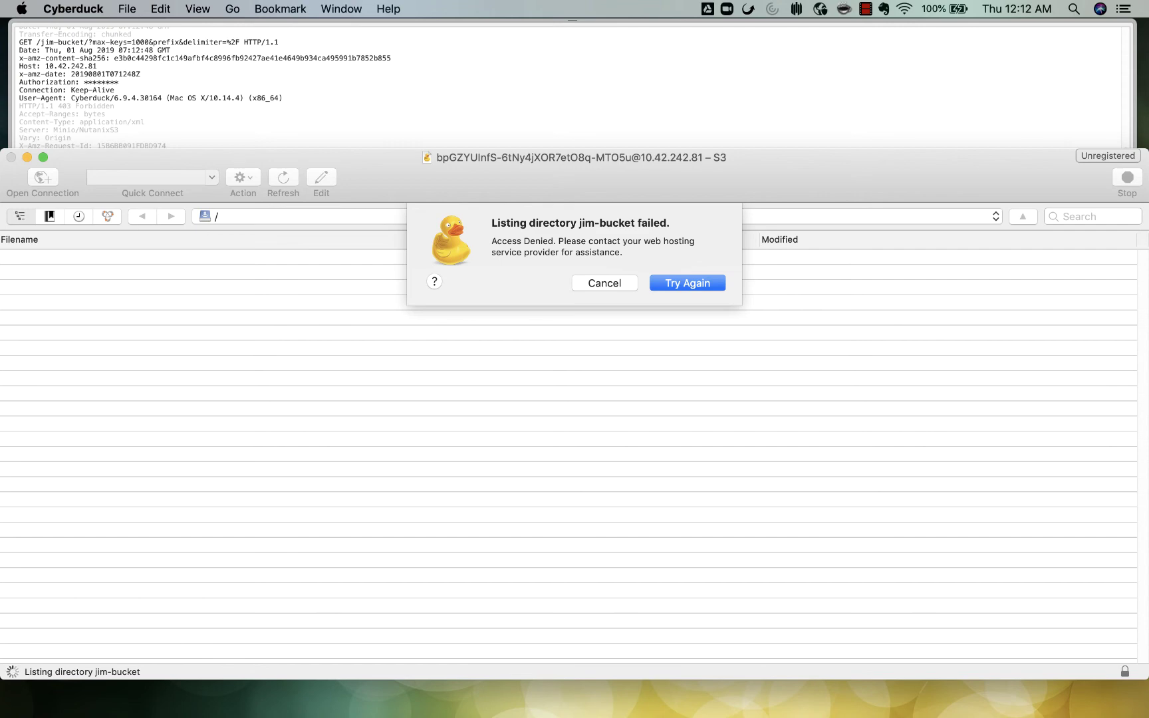
left_click(603, 283)
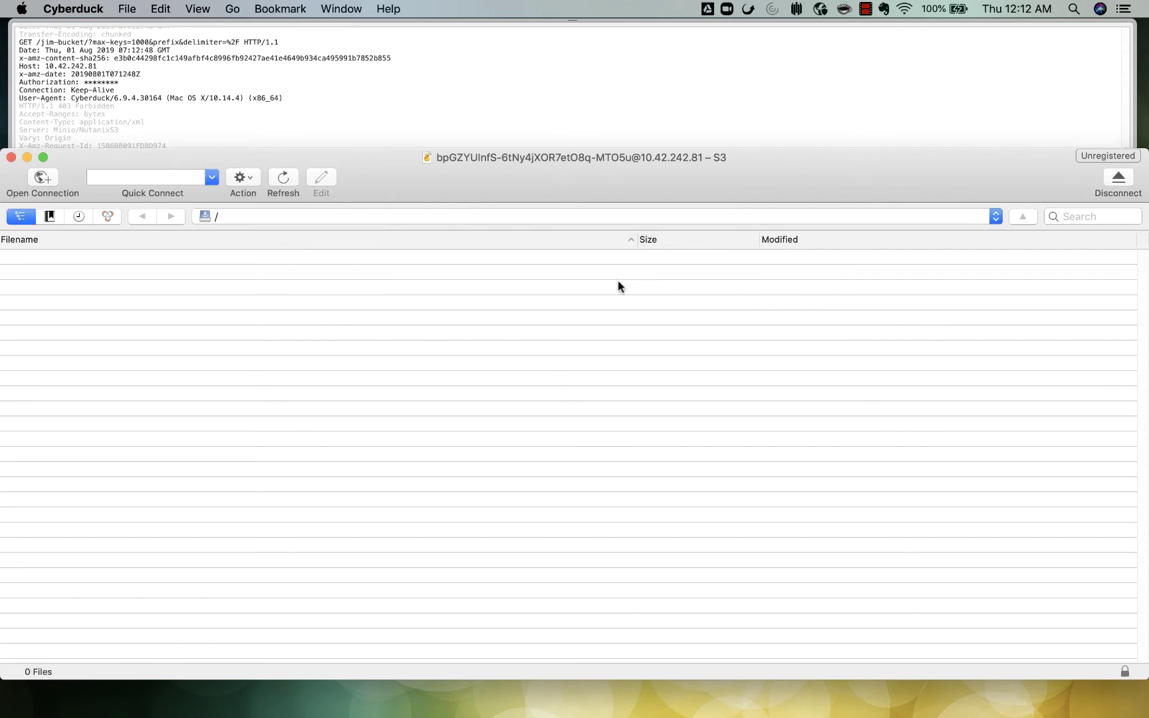
Step: In Prism, select jim-bucket in the tmeobjects object store and open its sharing settings
key("ctrl+Right")
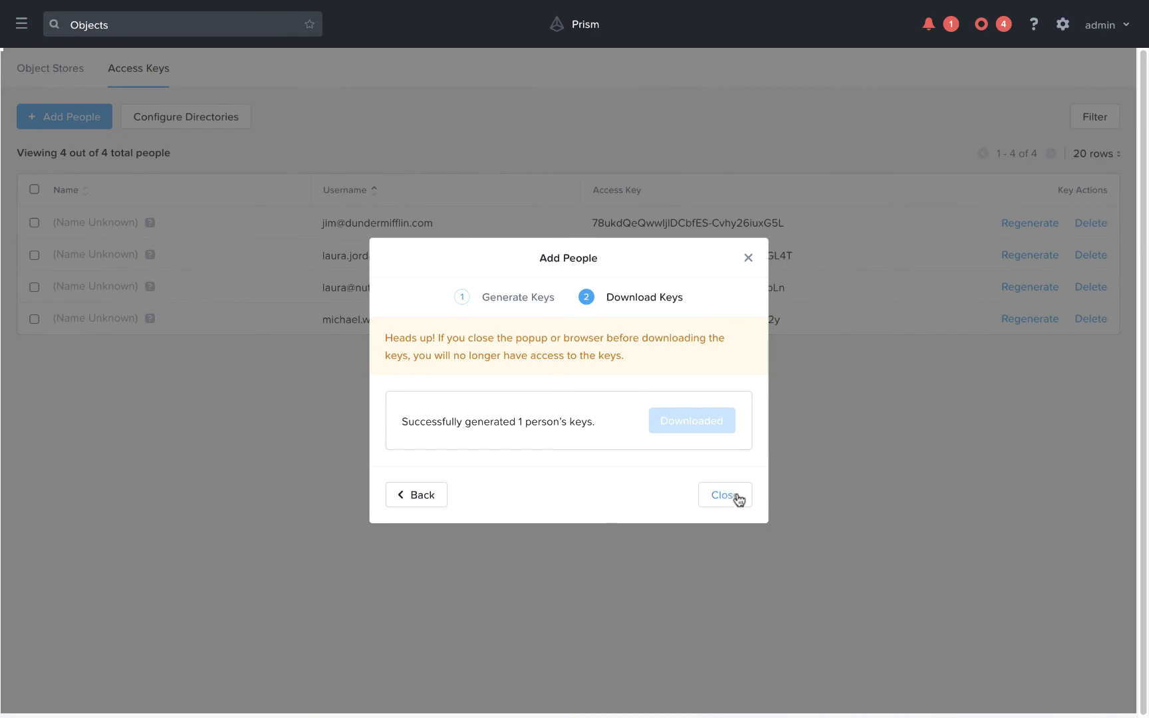
left_click(736, 497)
left_click(67, 70)
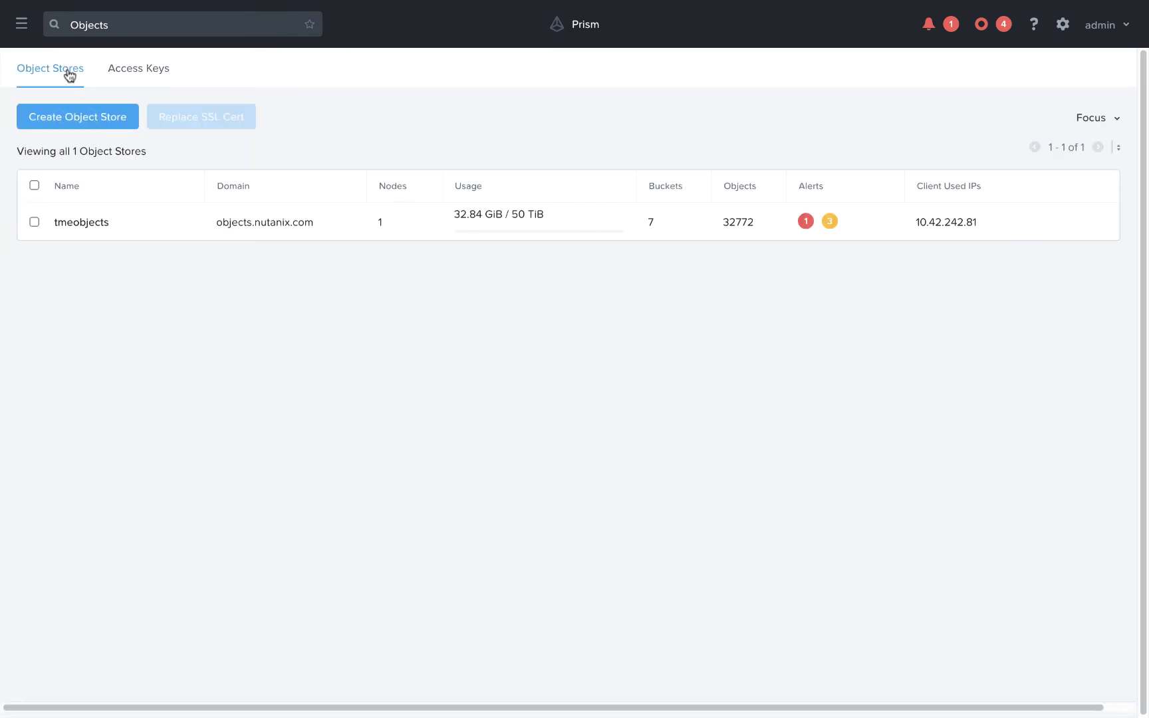
left_click(83, 221)
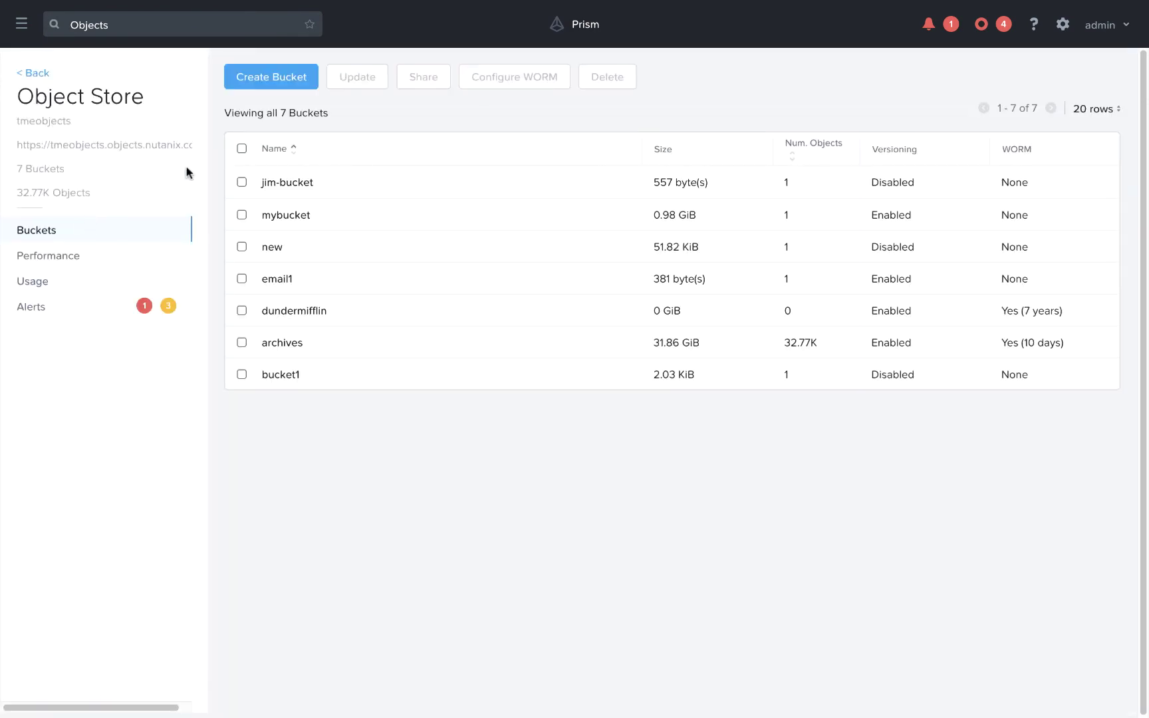
left_click(242, 182)
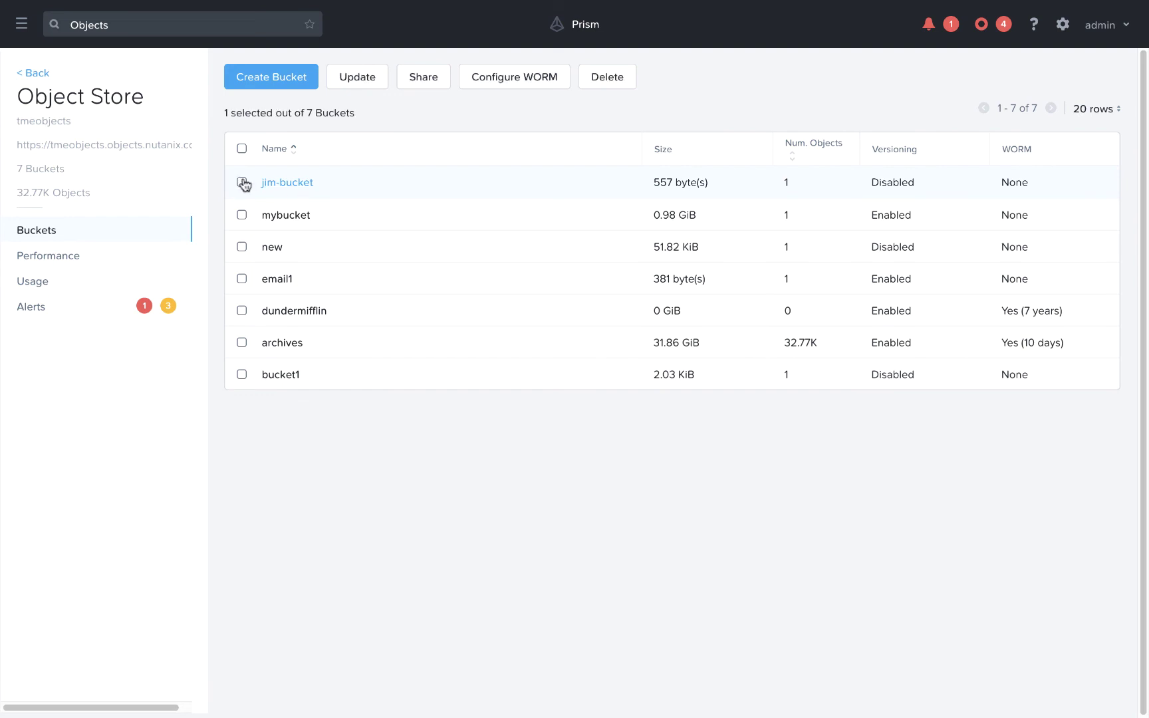
left_click(423, 78)
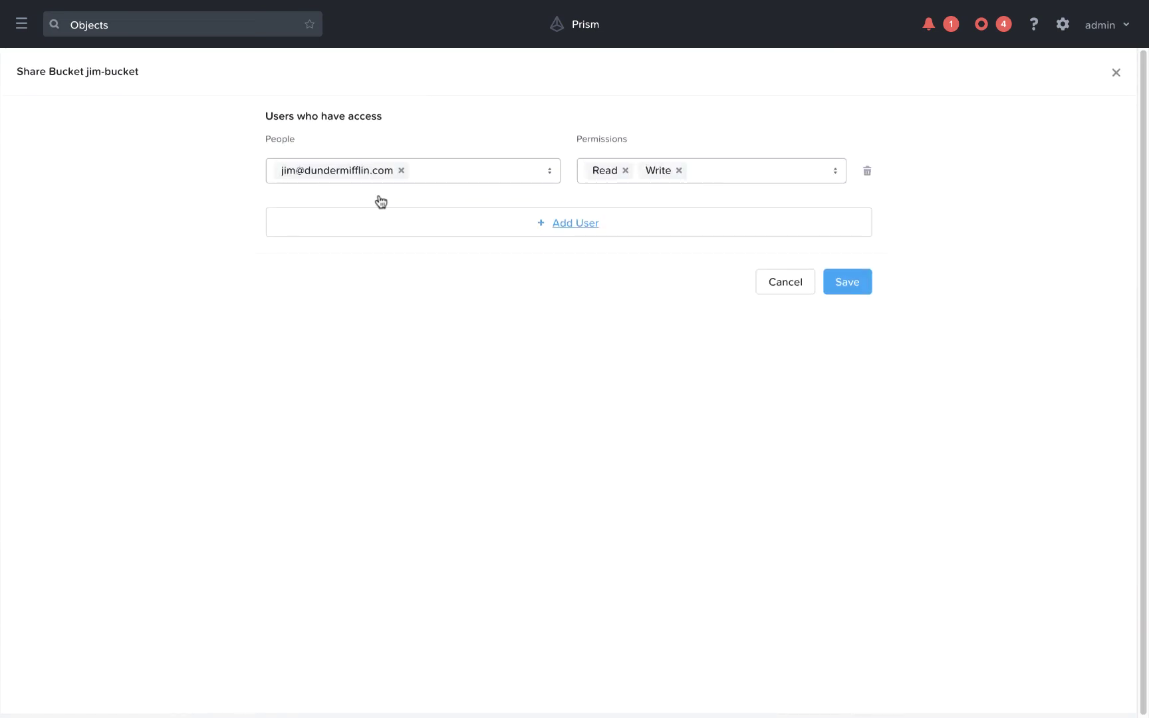
Step: Add the second user to jim-bucket's share list with Read permission and save
left_click(564, 223)
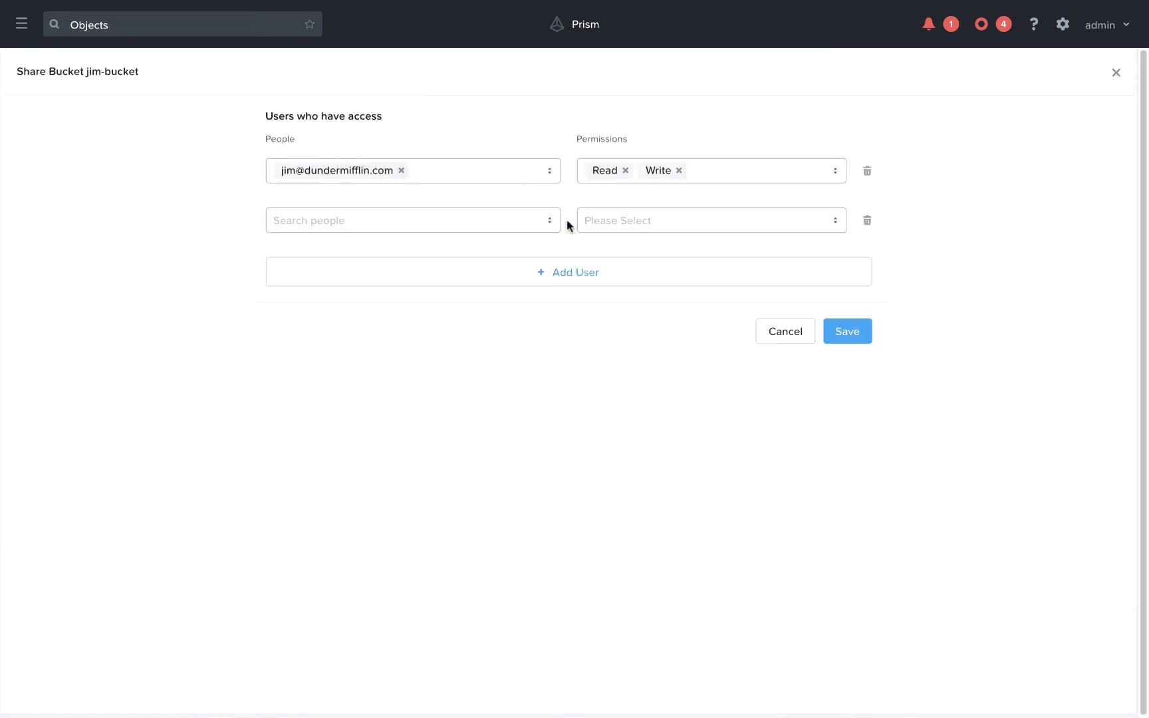
left_click(431, 229)
type("dwight")
left_click(285, 246)
left_click(603, 220)
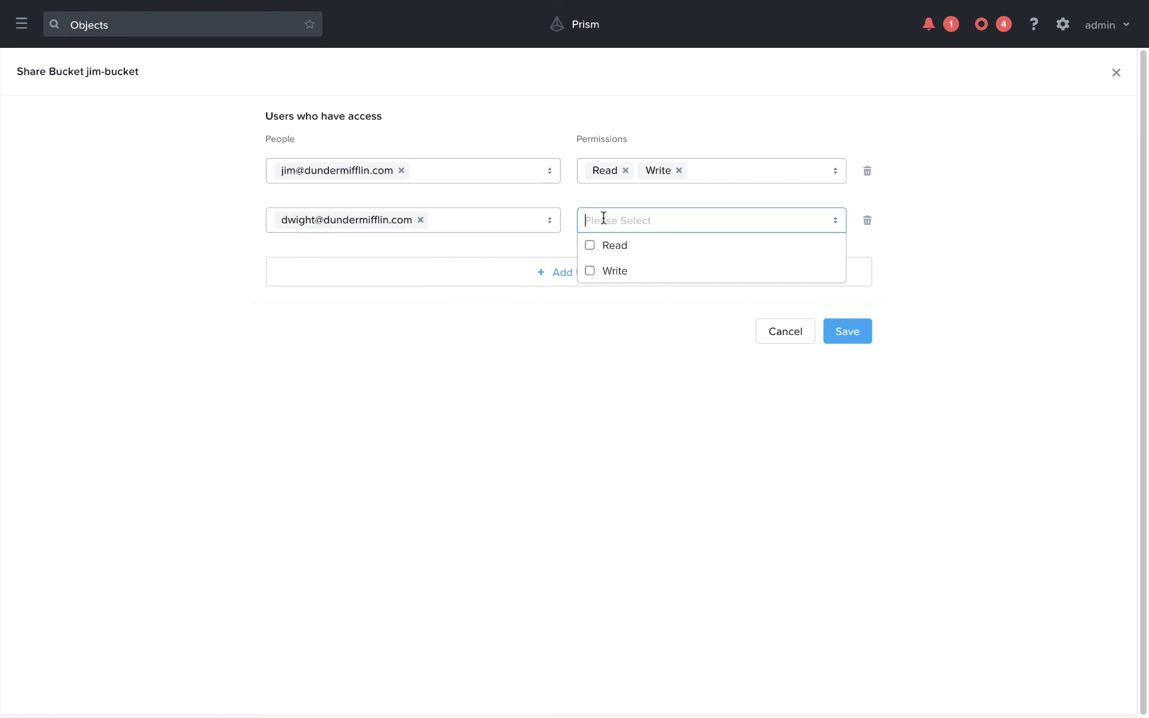
left_click(615, 245)
left_click(855, 332)
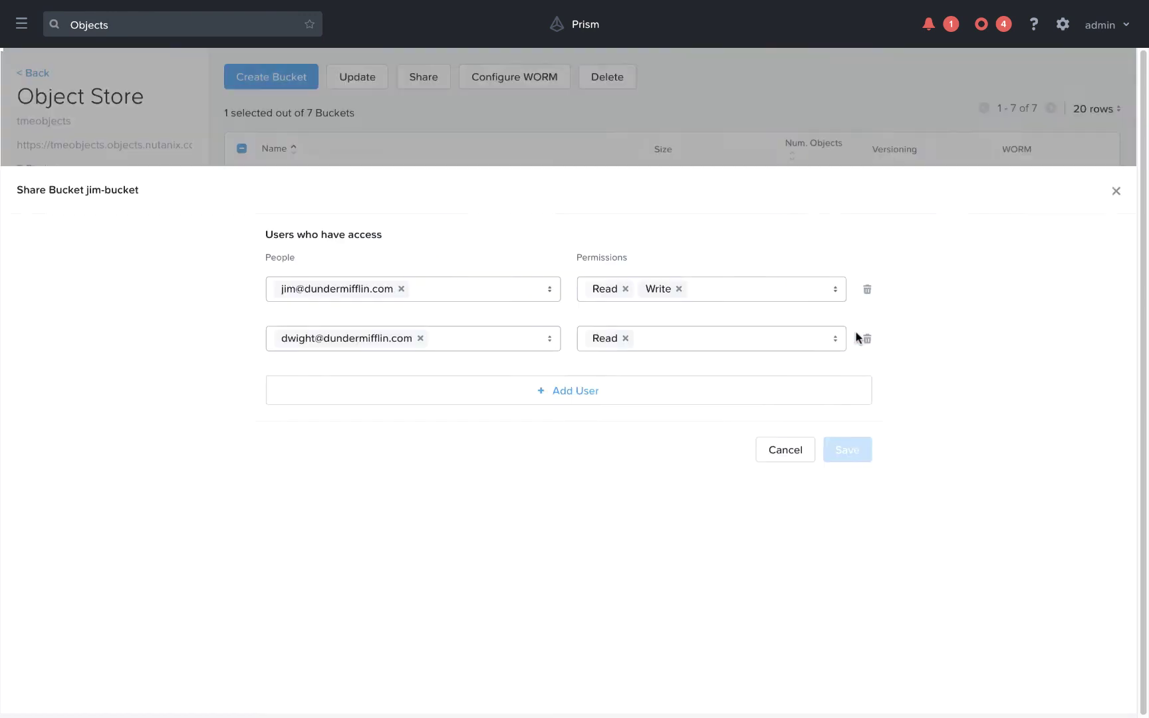
key("ctrl+Left")
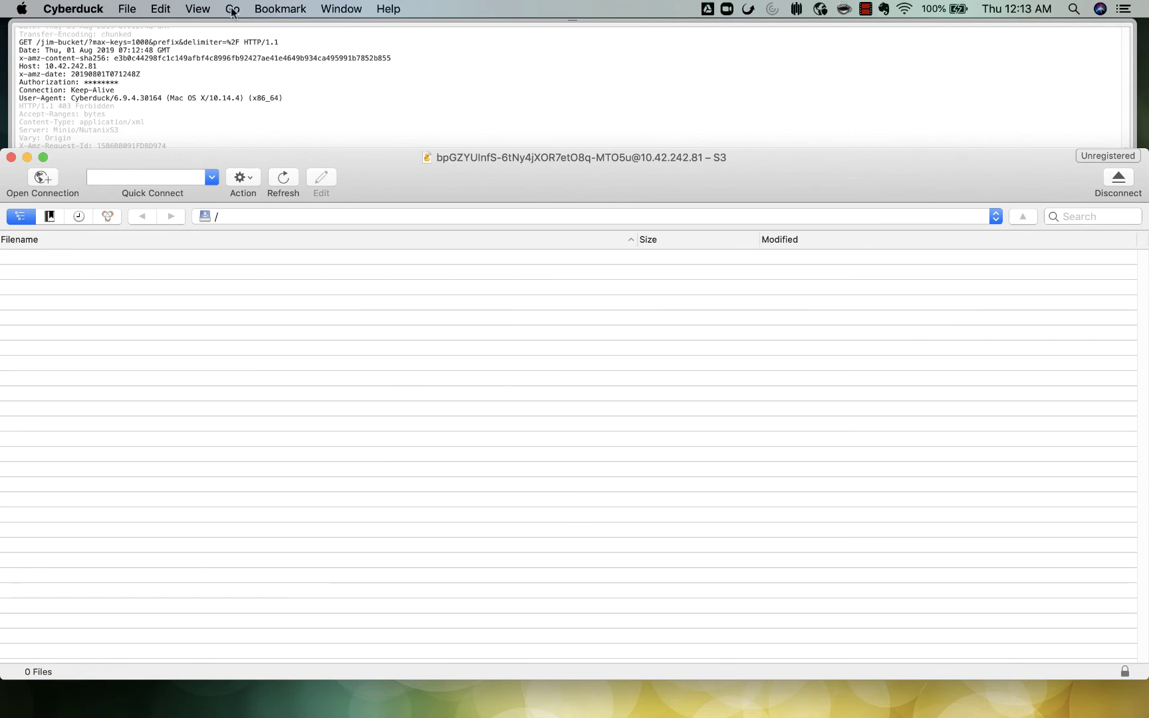
Step: Go to /jim-bucket in Cyberduck and upload Schrute_Farms_Info.pdf into it
left_click(230, 8)
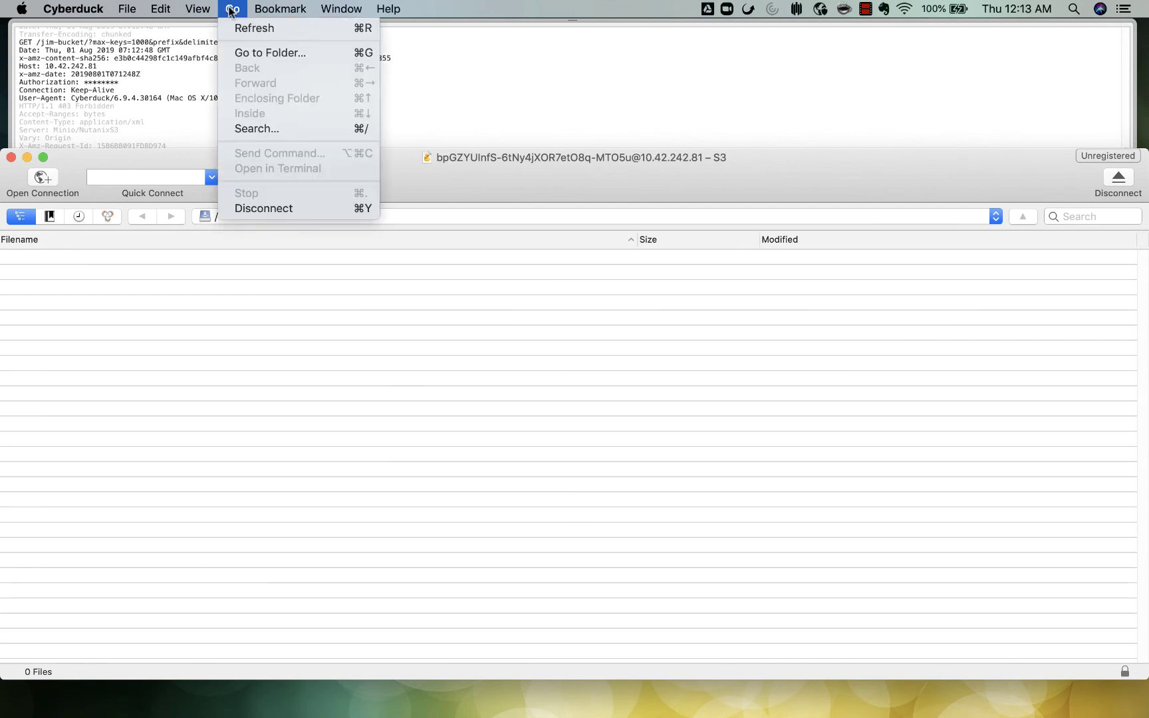
left_click(279, 53)
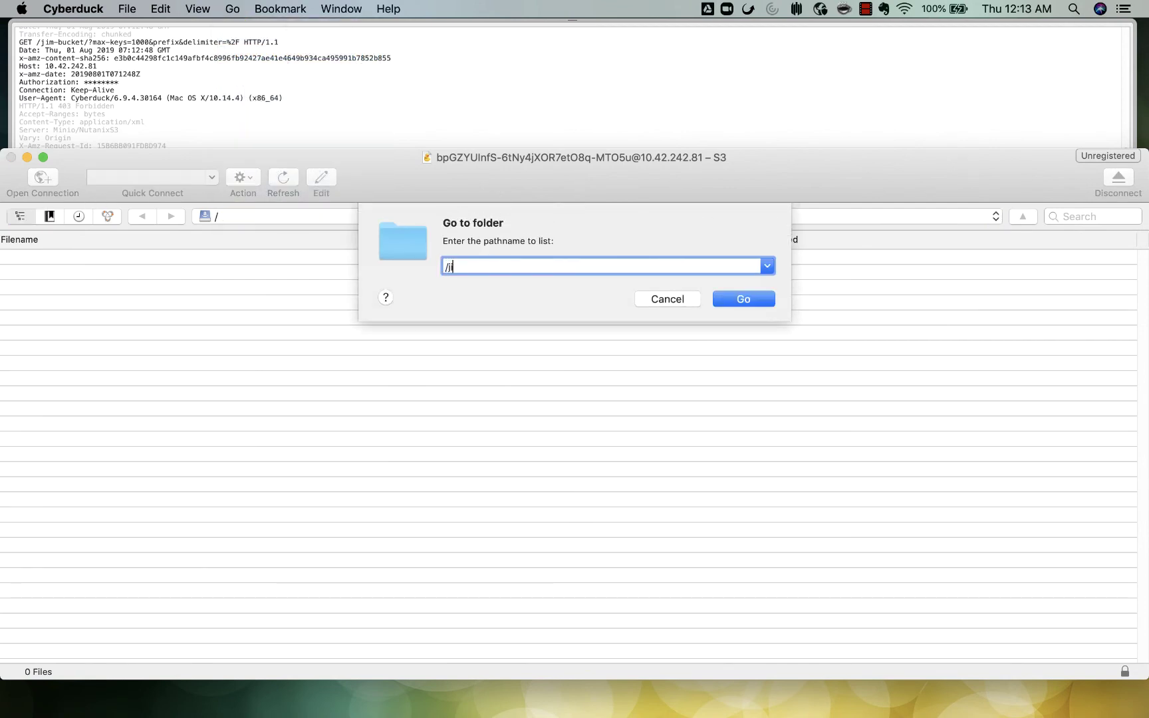
key("Return")
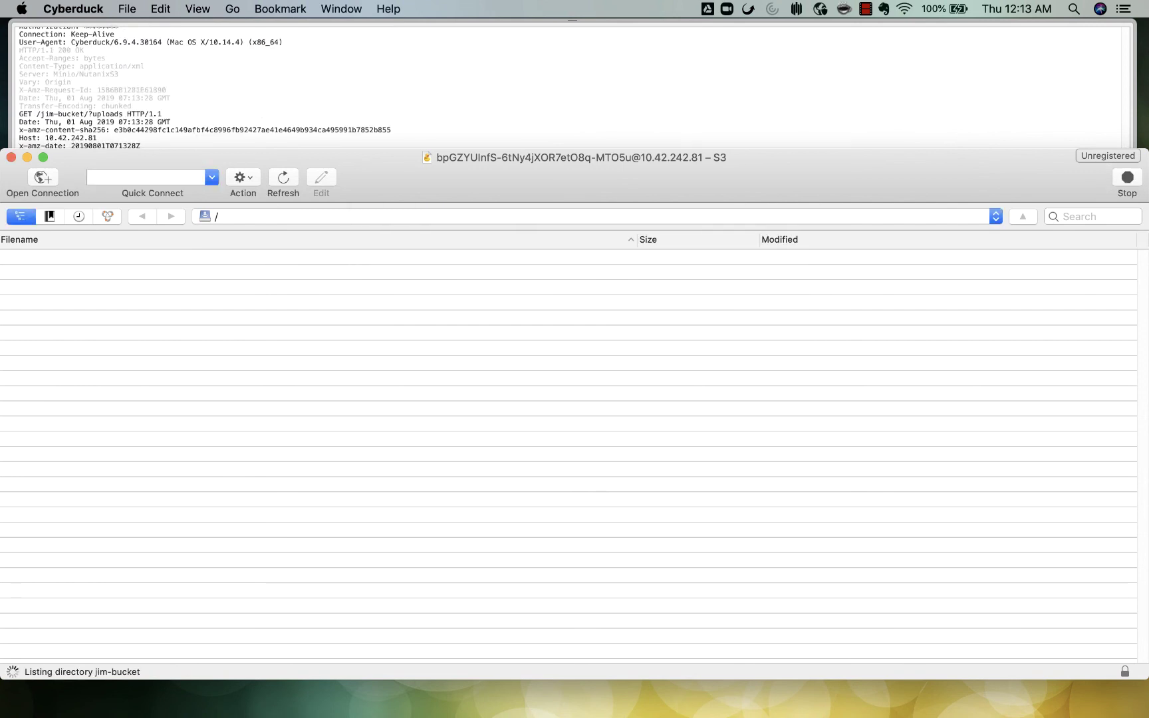
right_click(151, 321)
left_click(216, 467)
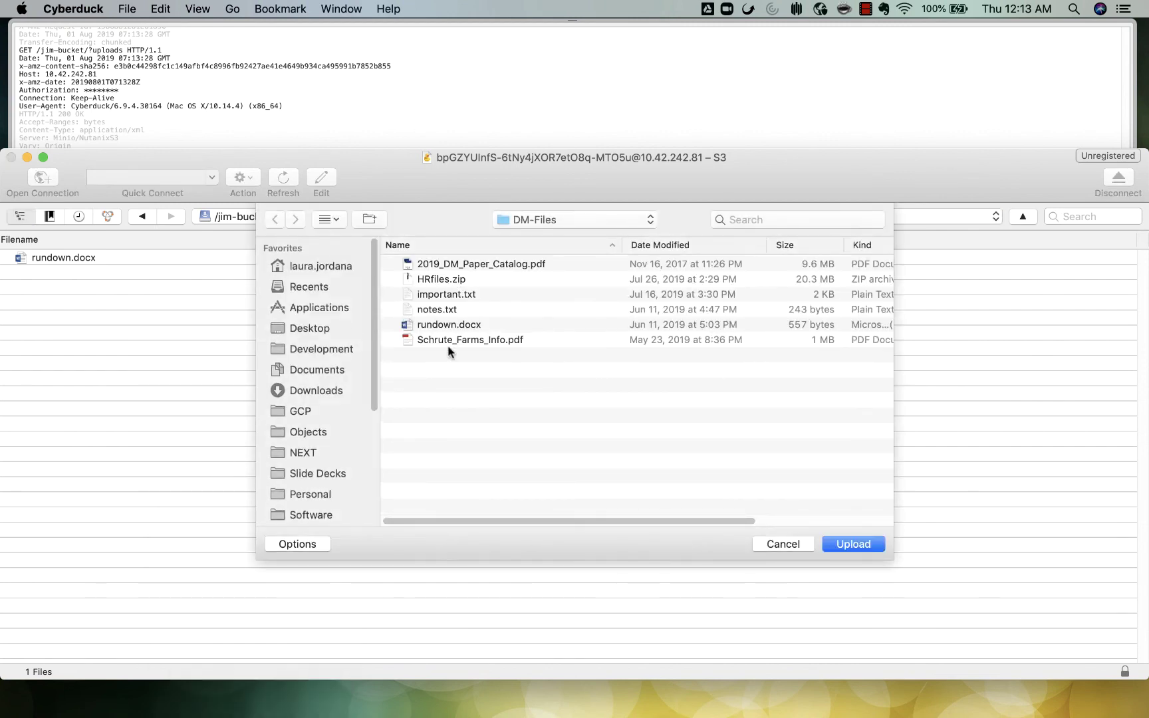
left_click(466, 326)
double_click(455, 340)
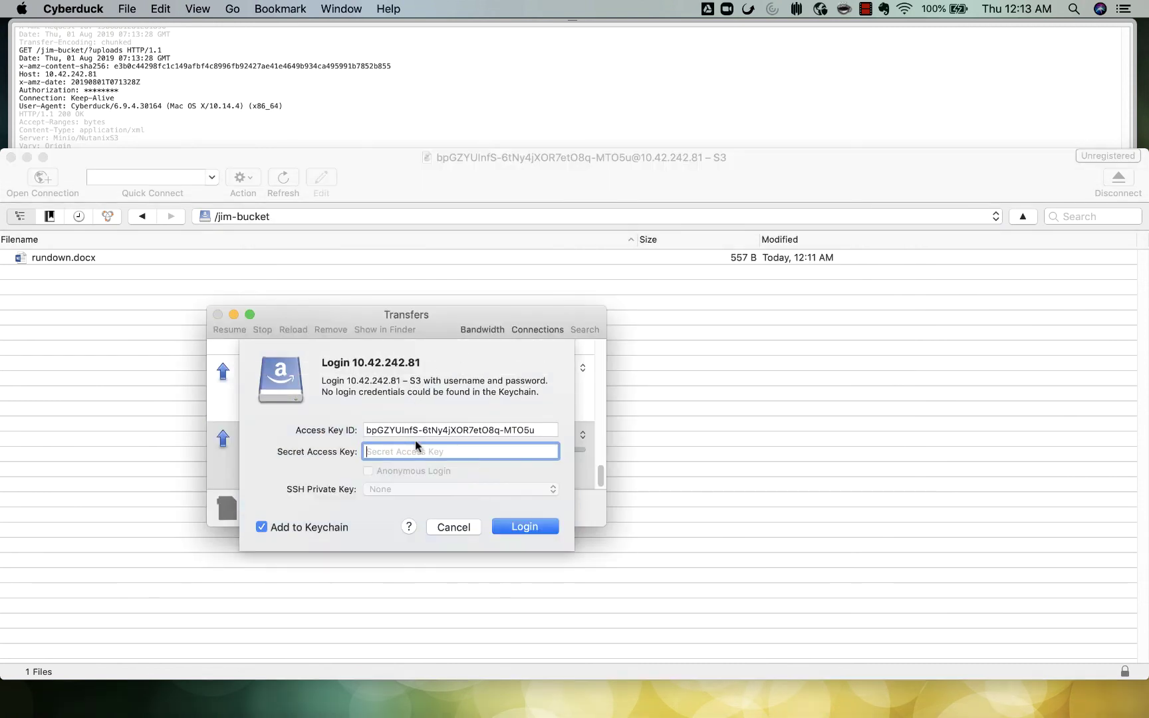
Step: Copy the second user's secret key from the saved keys file into the login prompt and submit
mouse_move(3, 384)
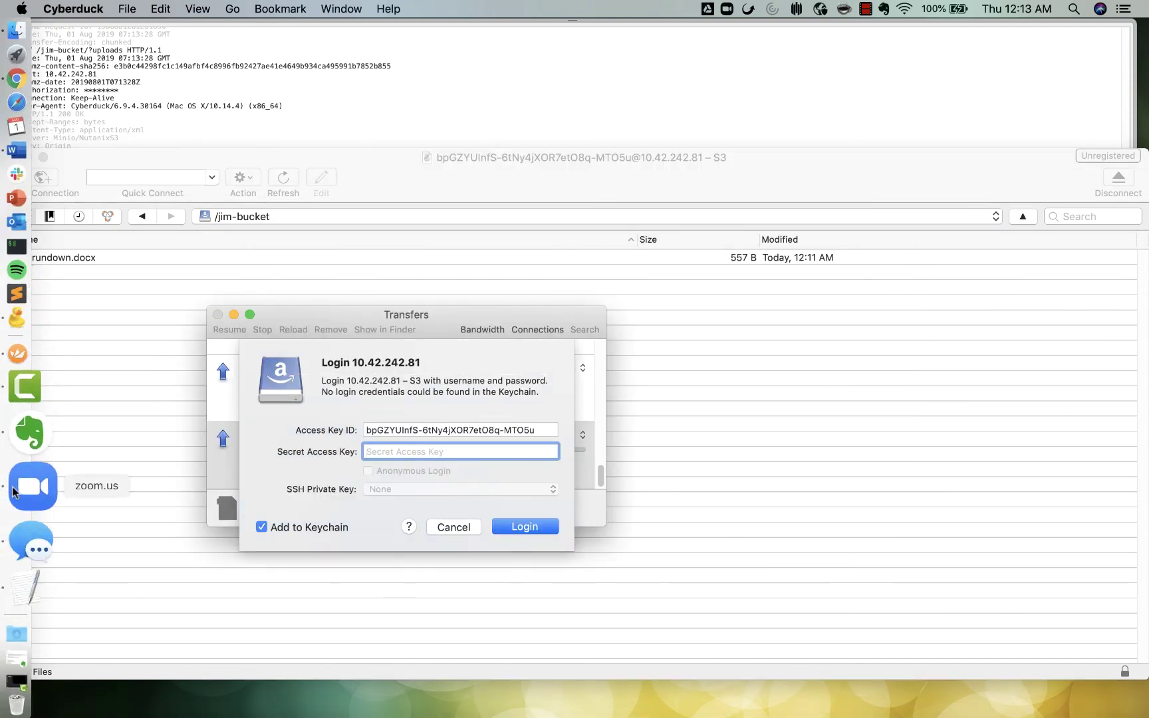
left_click(15, 532)
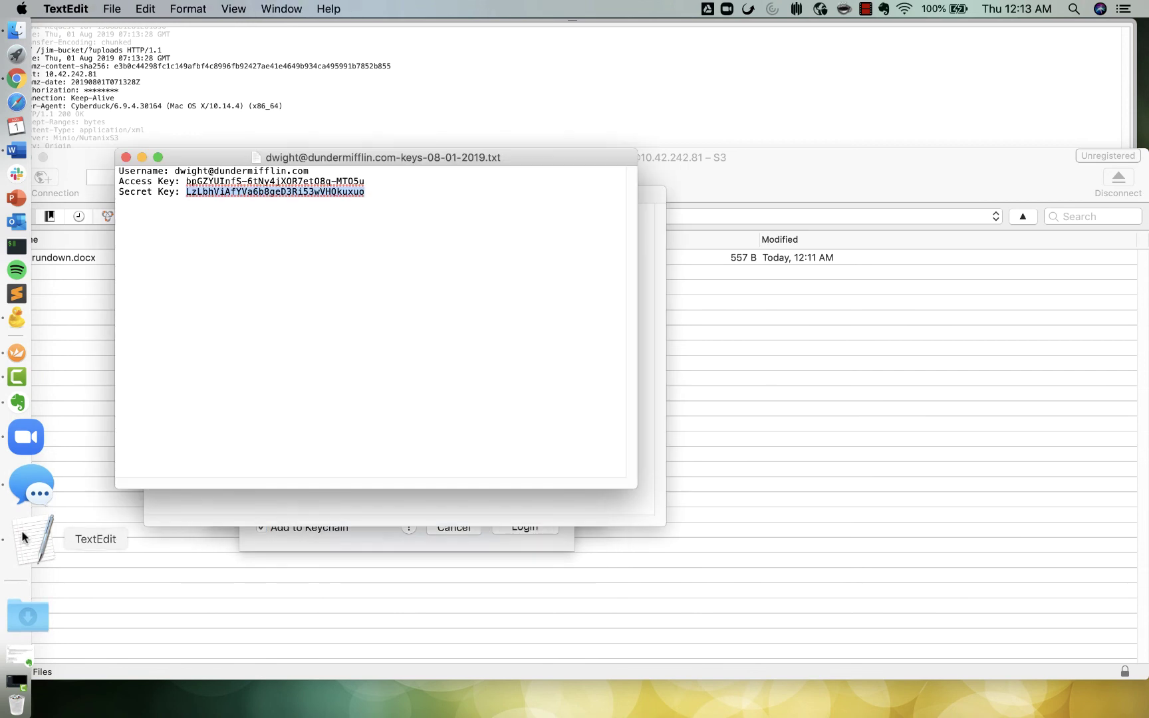
right_click(274, 192)
left_click(308, 389)
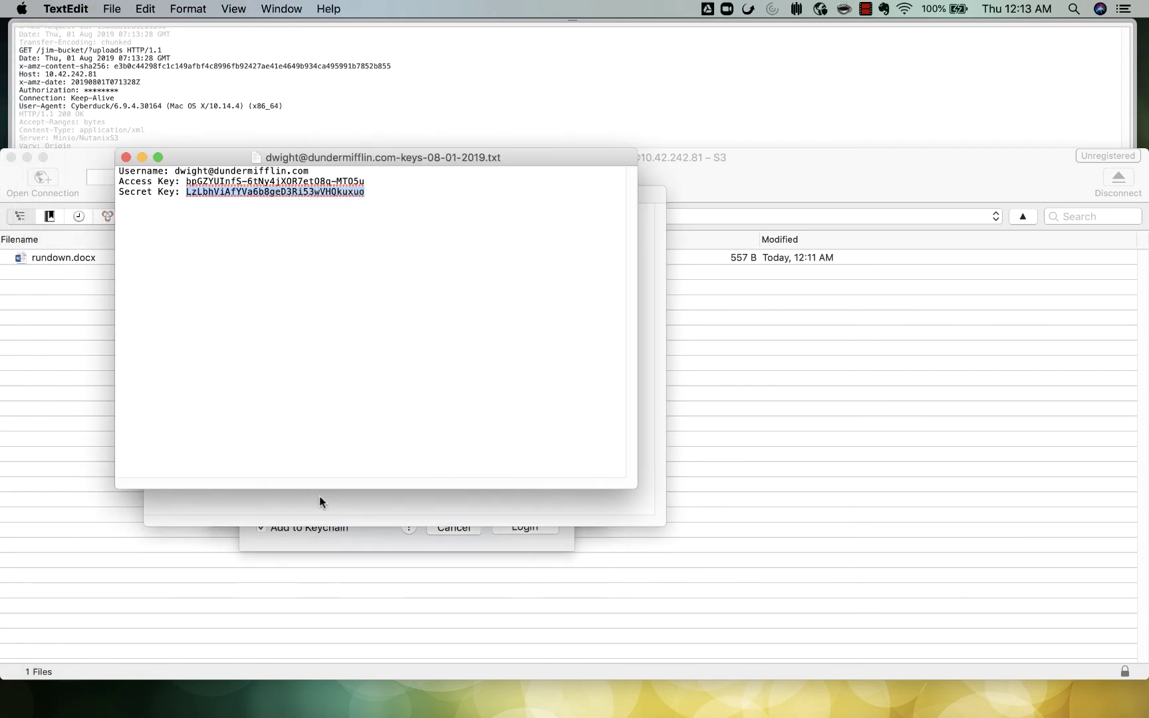
left_click(327, 548)
key("super+v")
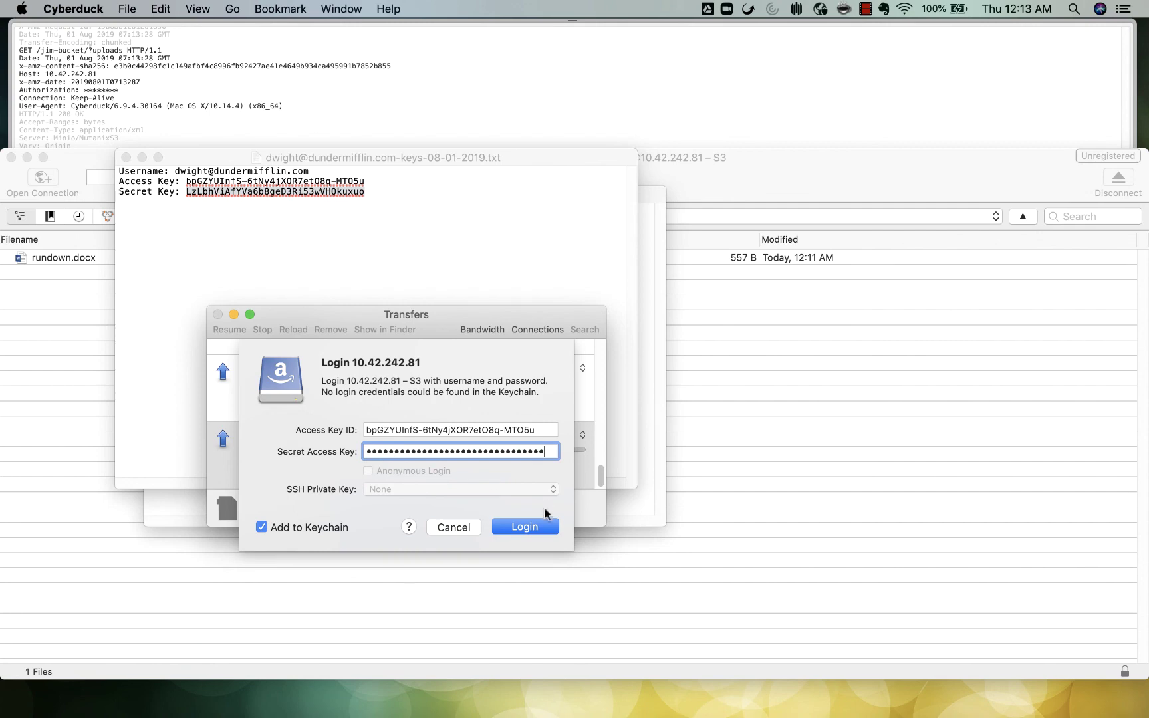
left_click(524, 526)
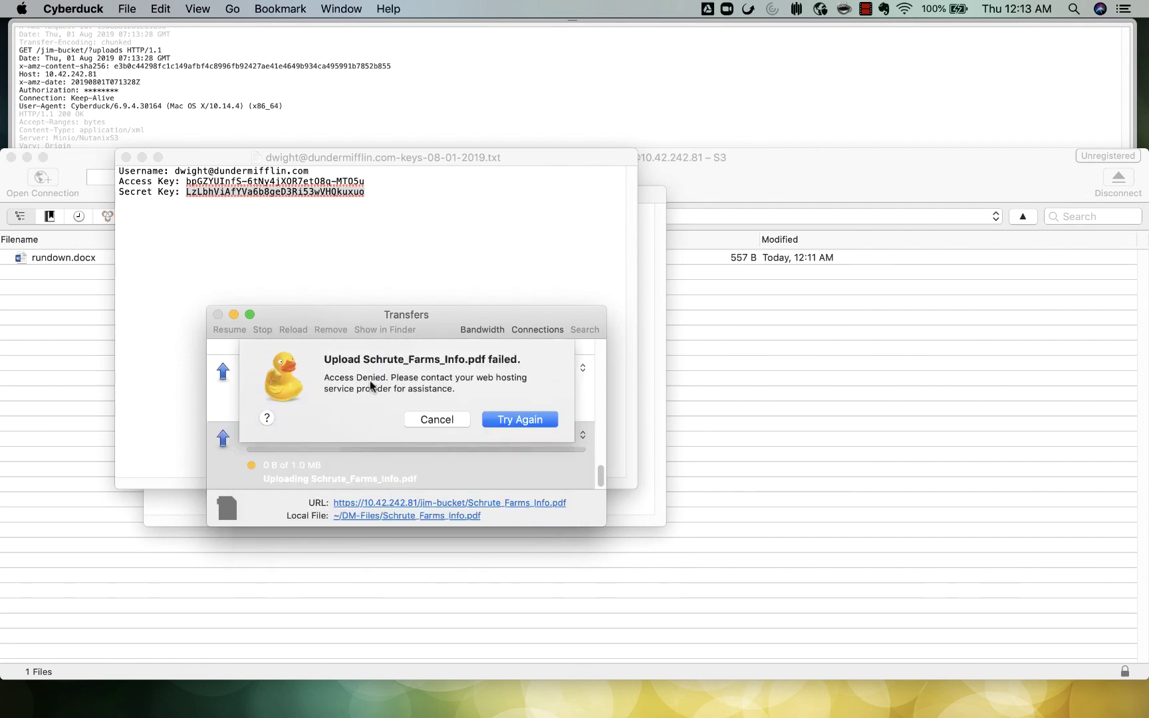
key("ctrl+Right")
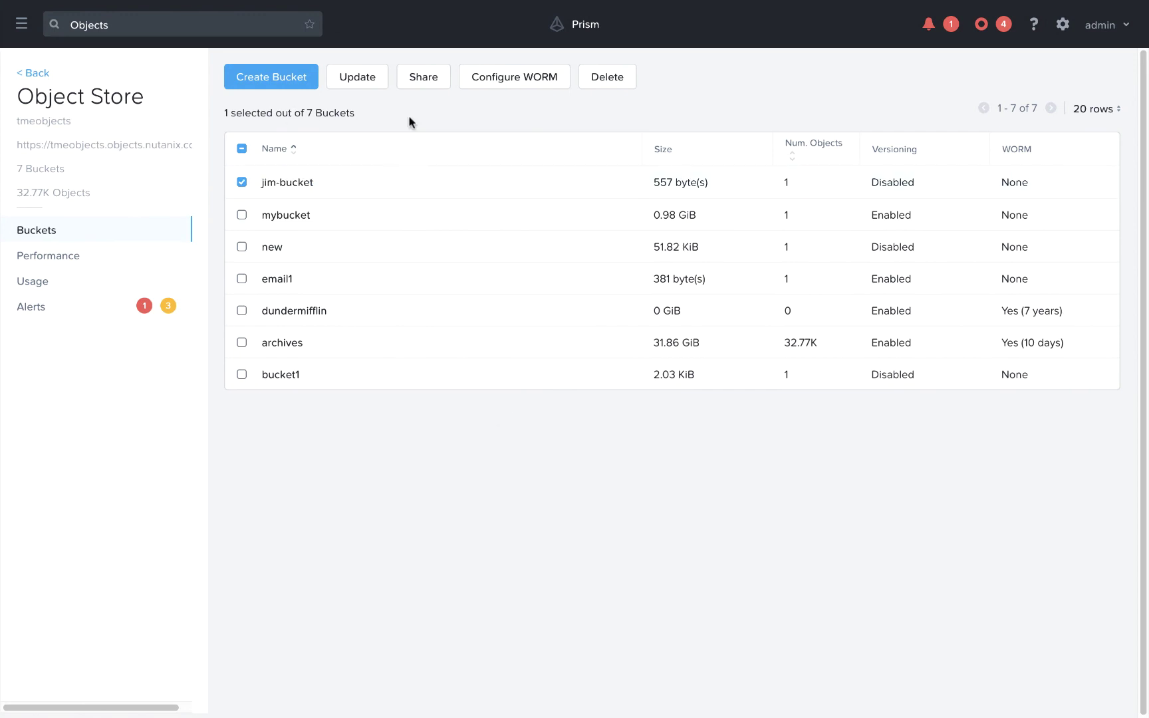
Step: Add Write to the second user's jim-bucket permissions, save, and retry the Cyberduck upload
left_click(428, 78)
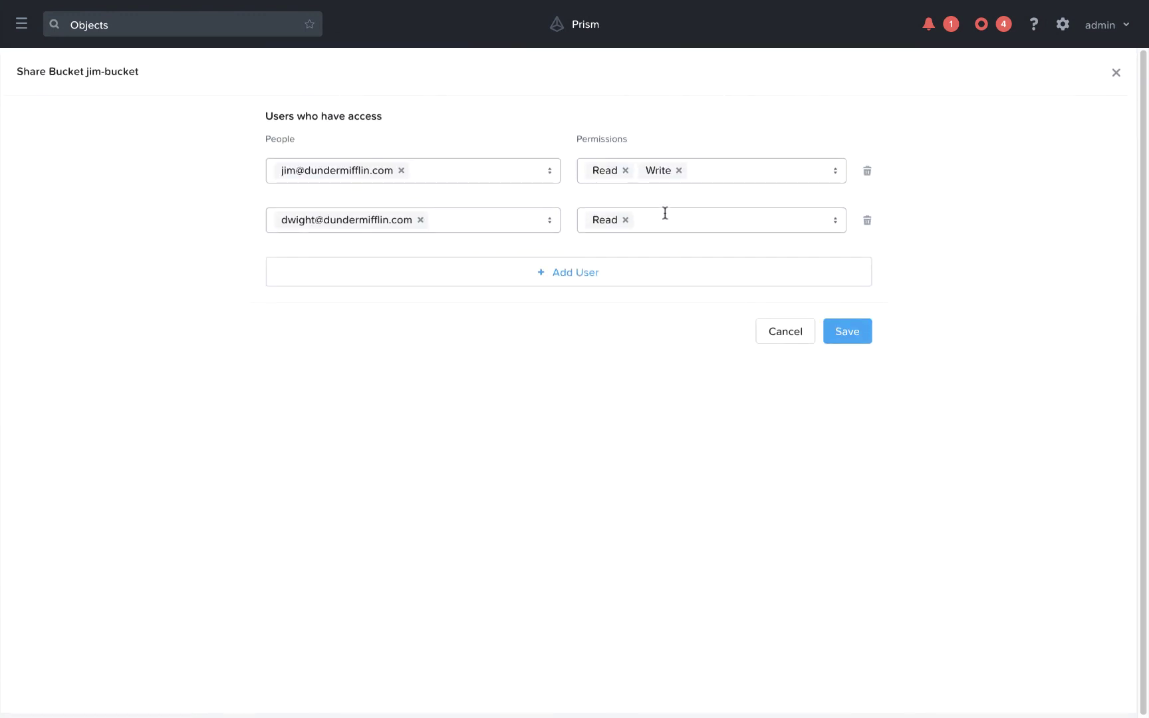
left_click(664, 213)
type("write")
left_click(596, 251)
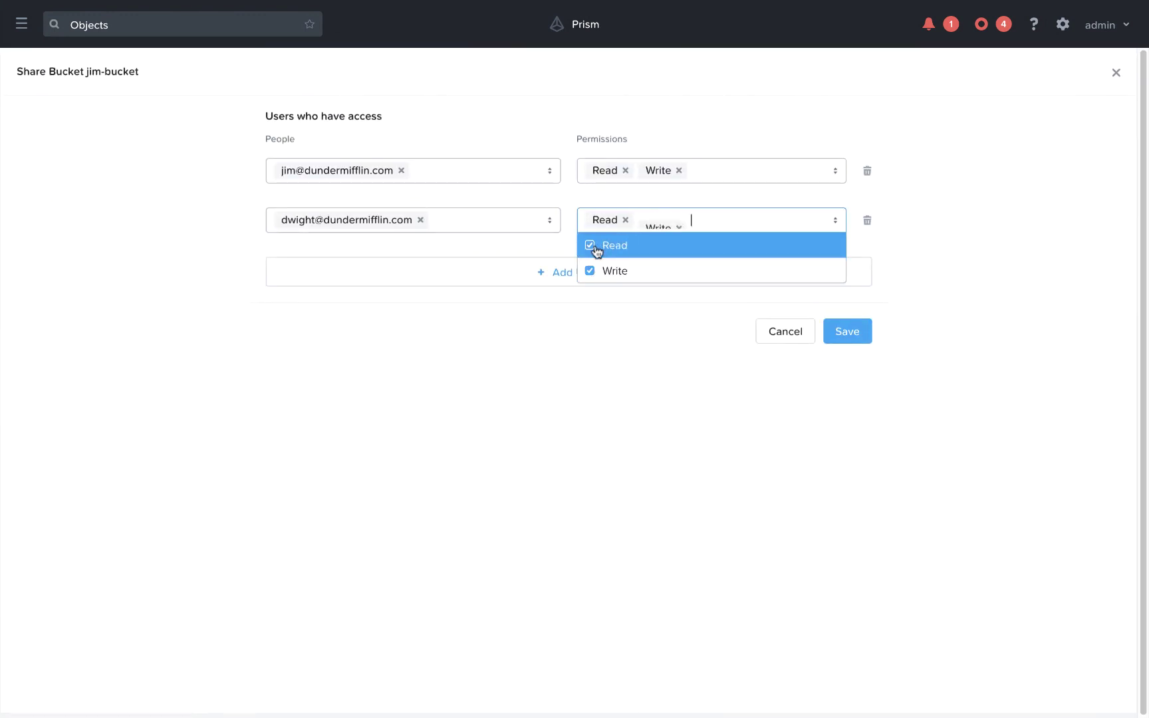
left_click(848, 331)
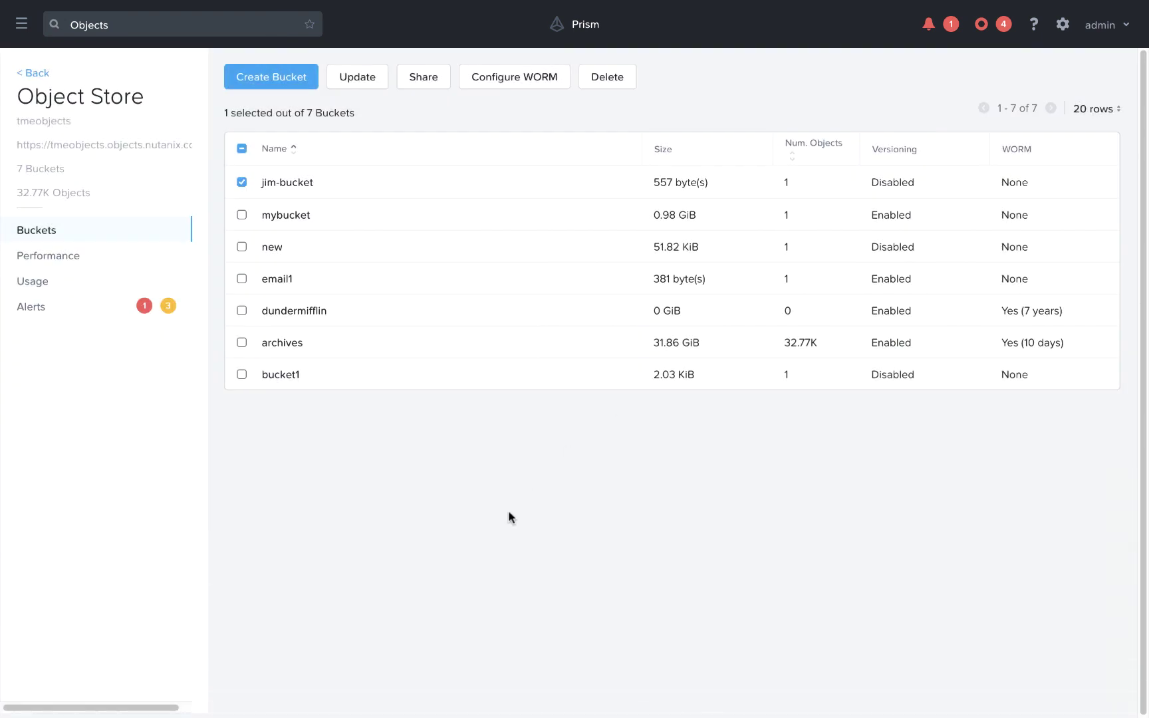
key("ctrl+Left")
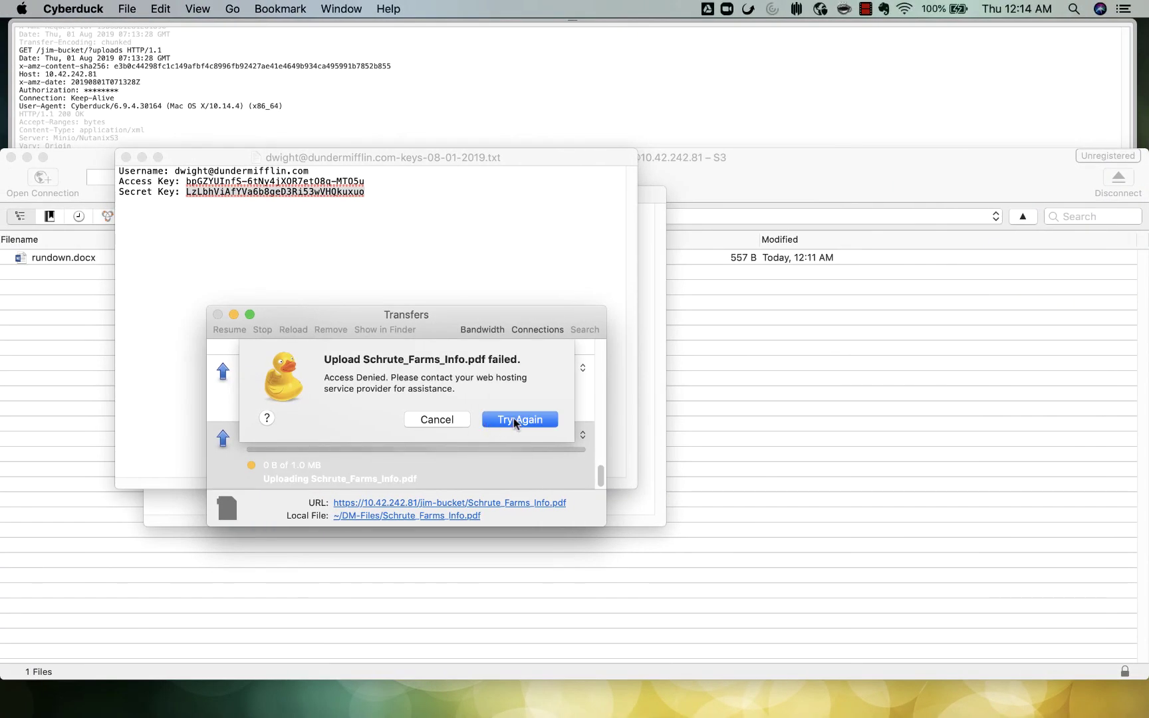
left_click(513, 417)
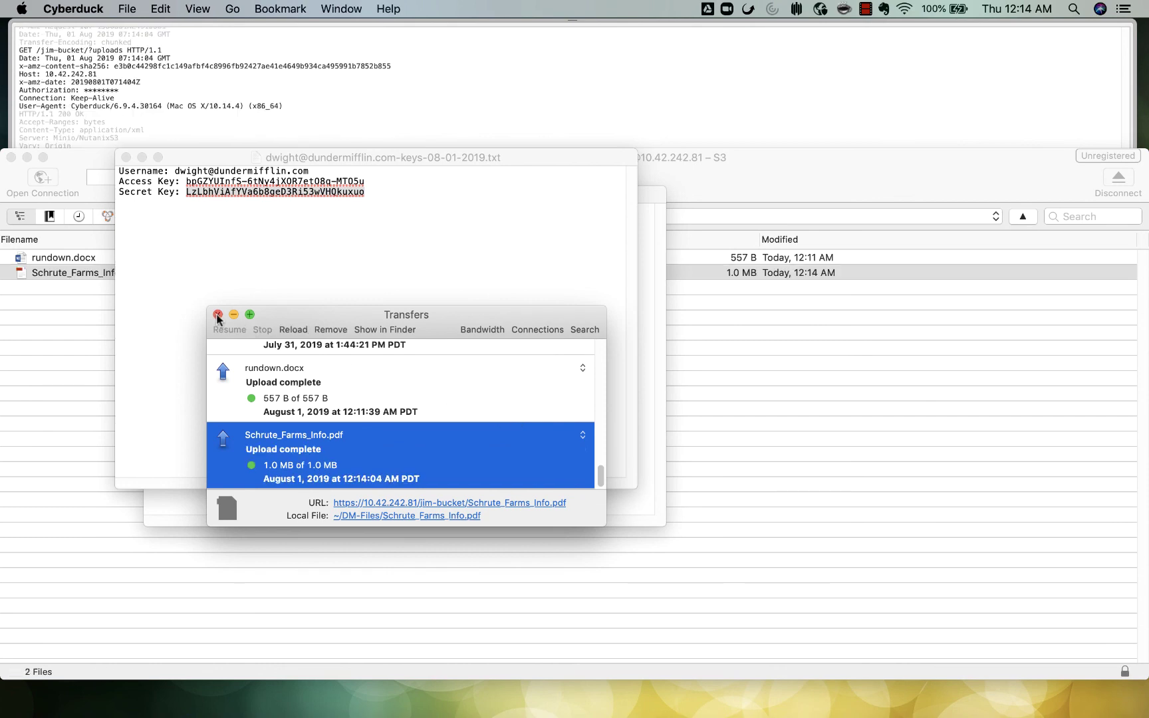
Step: Open jim-bucket's details and go back to reload the tmeobjects bucket list
key("ctrl+Right")
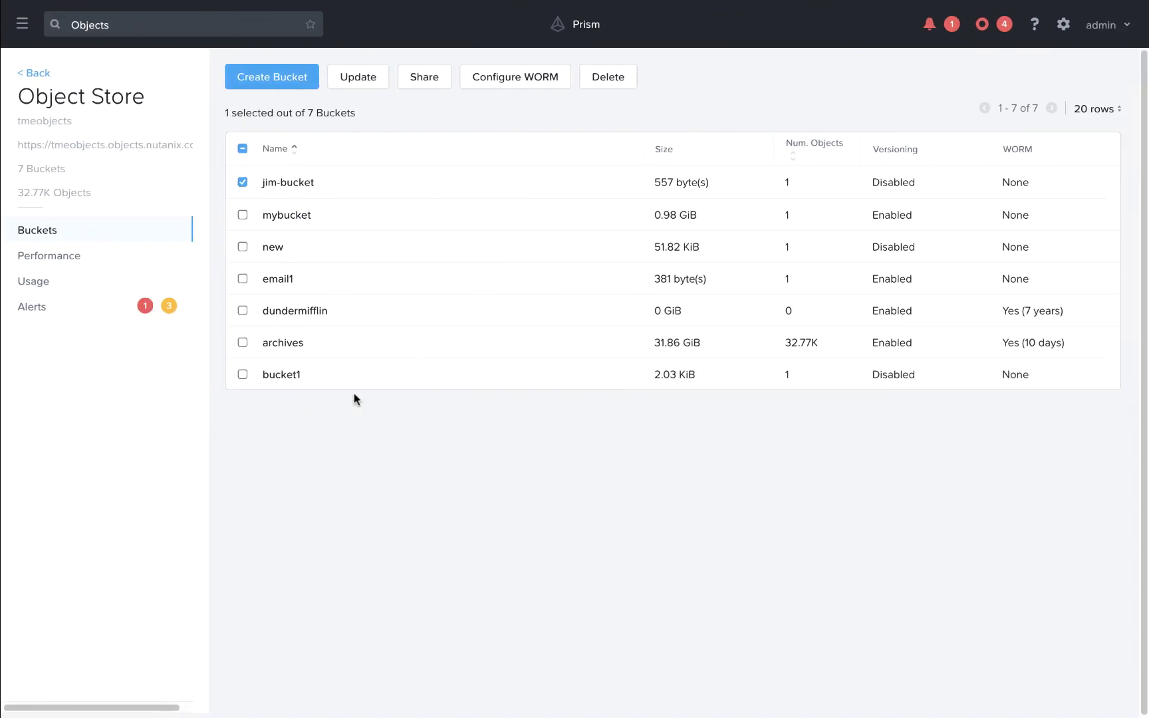
left_click(283, 183)
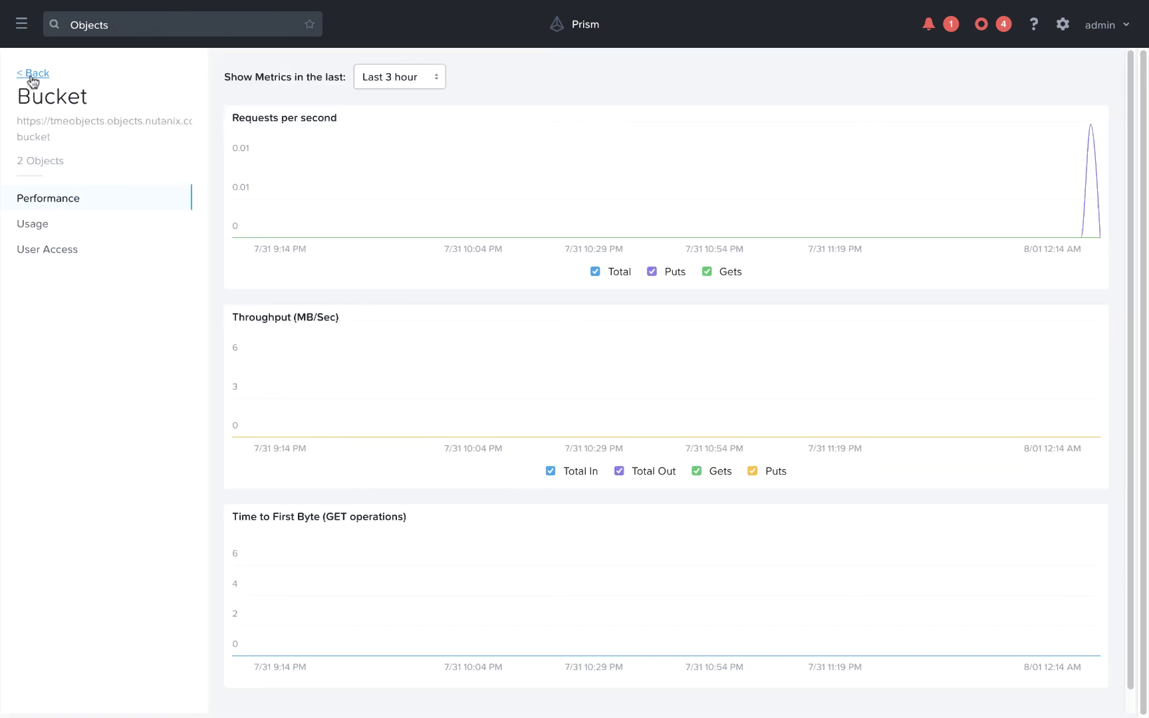
left_click(31, 73)
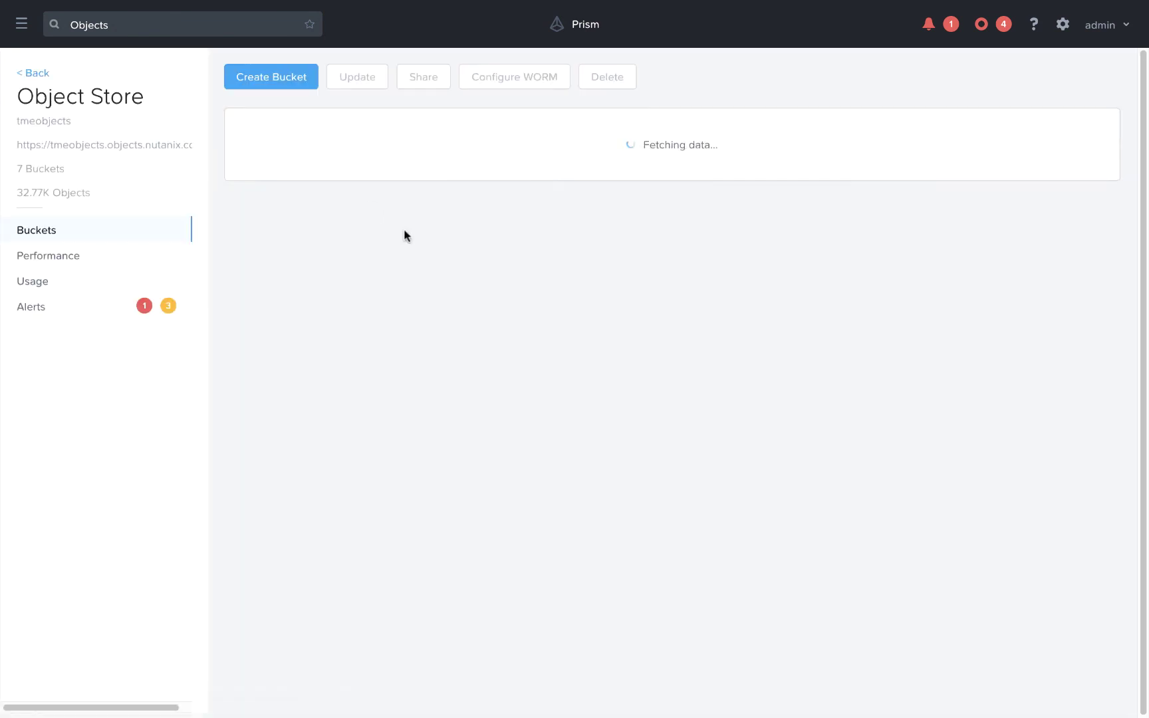